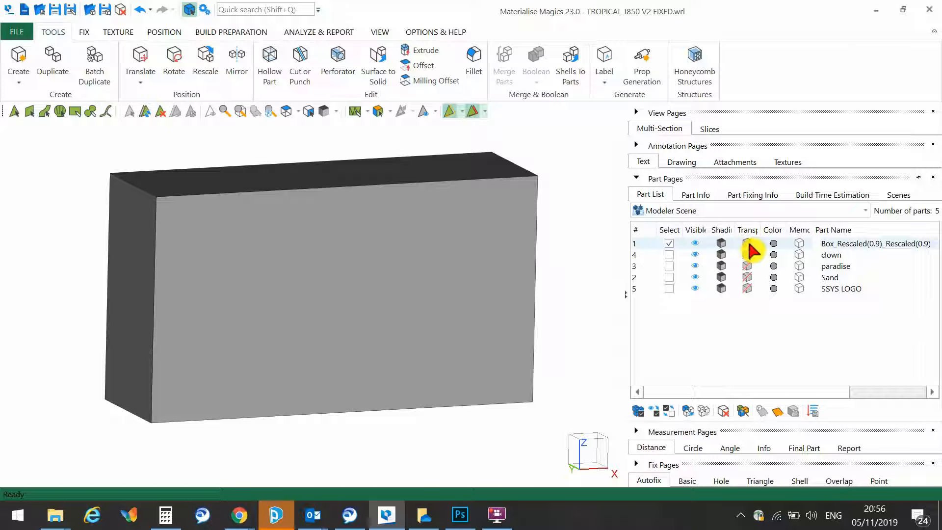
Step: Make the Box_Rescaled(0.9)_Rescaled(0.9) part transparent, then hide it from the scene
left_click(747, 244)
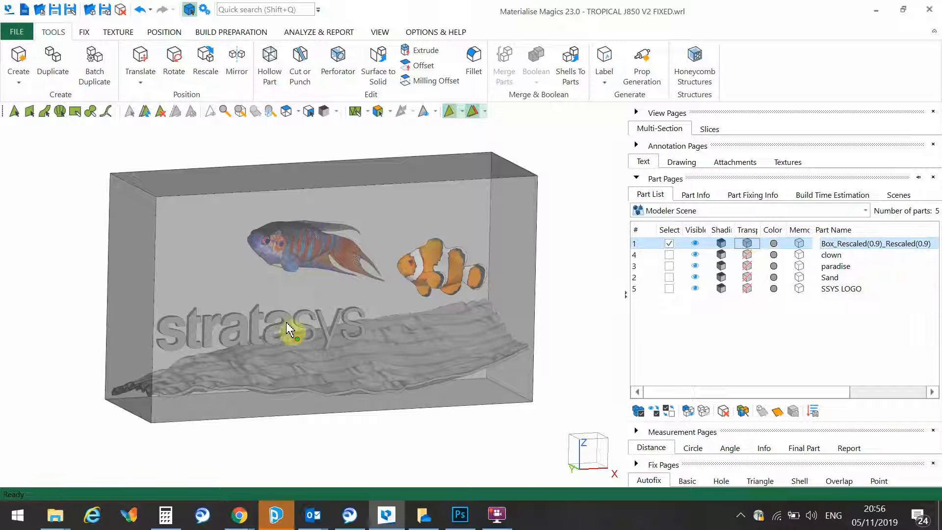
mouse_move(381, 323)
right_mouse_down()
mouse_move(391, 307)
mouse_move(389, 322)
mouse_move(368, 326)
mouse_move(380, 319)
right_mouse_up()
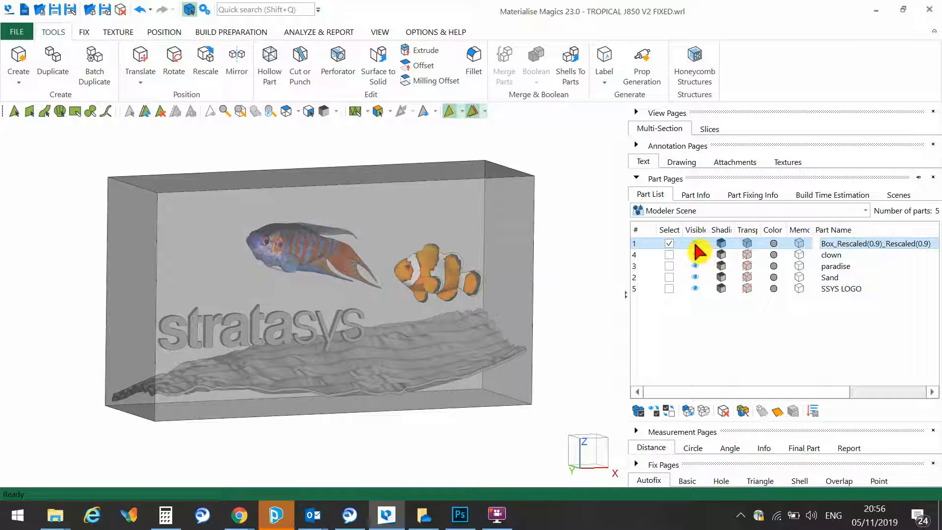
left_click(636, 112)
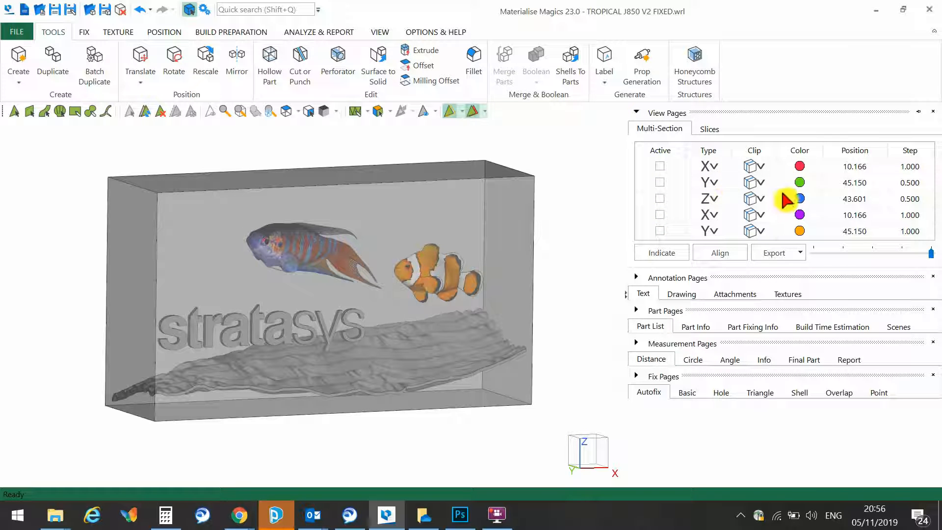
left_click(637, 112)
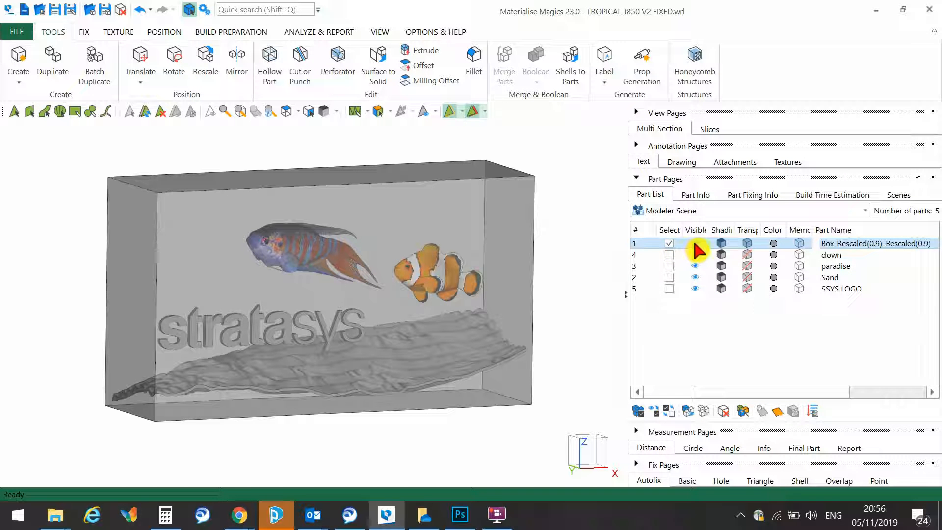
left_click(695, 244)
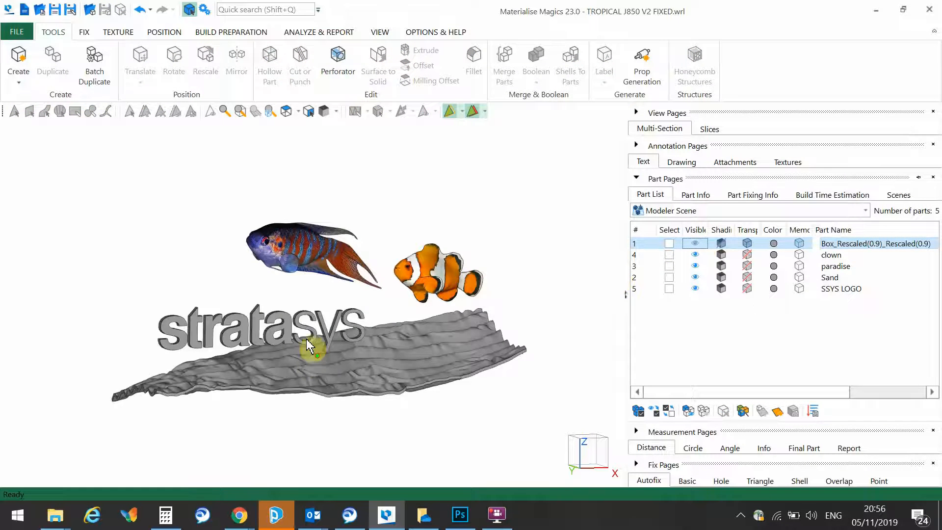
Step: Select the SSYS LOGO part and mark the shells of all the stratasys letters
scroll(311, 346, "up", 3)
left_click(95, 337)
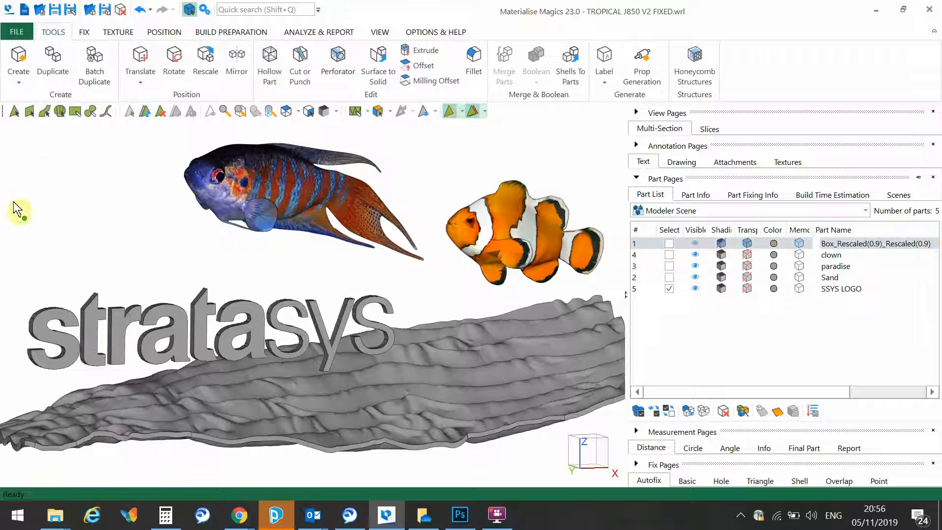
left_click(60, 111)
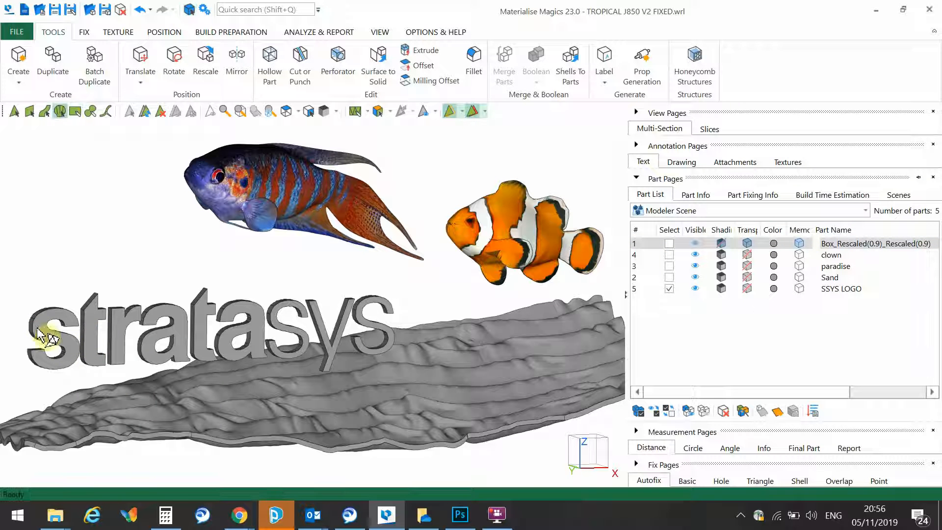
left_click(39, 334)
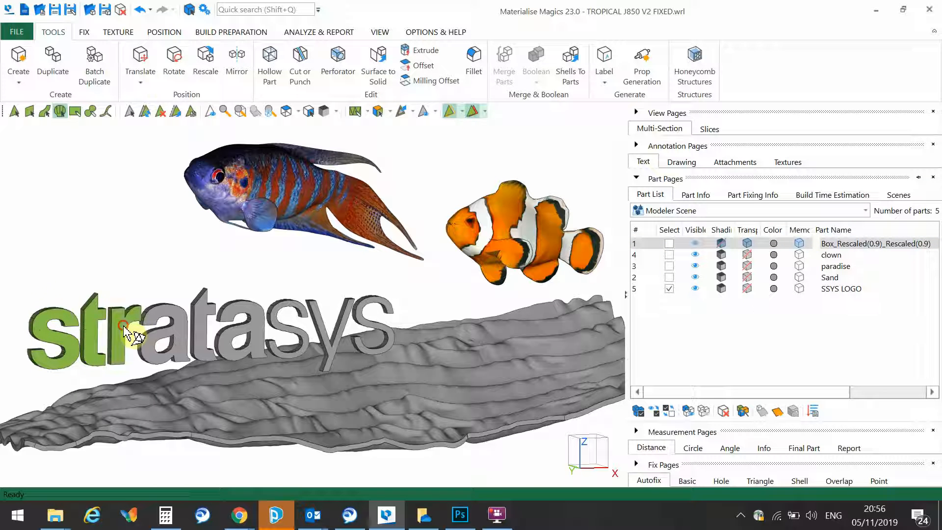
left_click(151, 335)
left_click(237, 340)
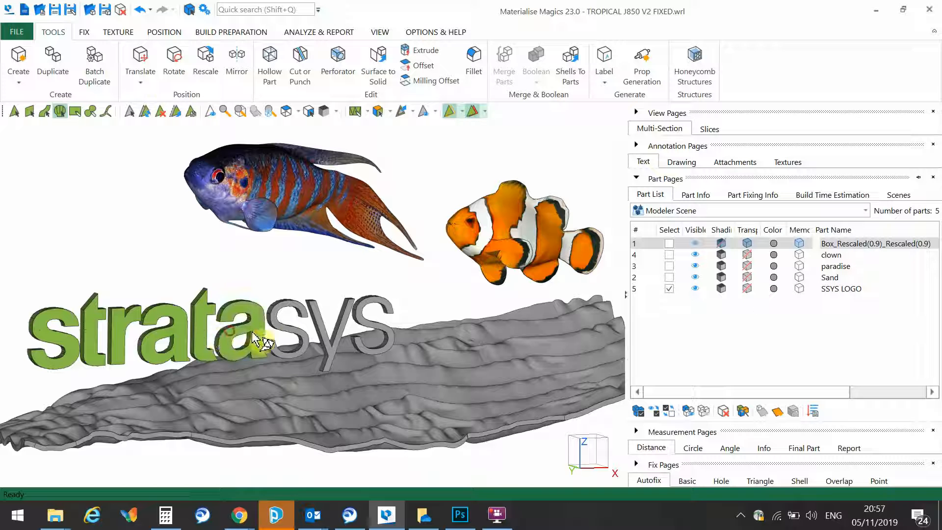
left_click(303, 331)
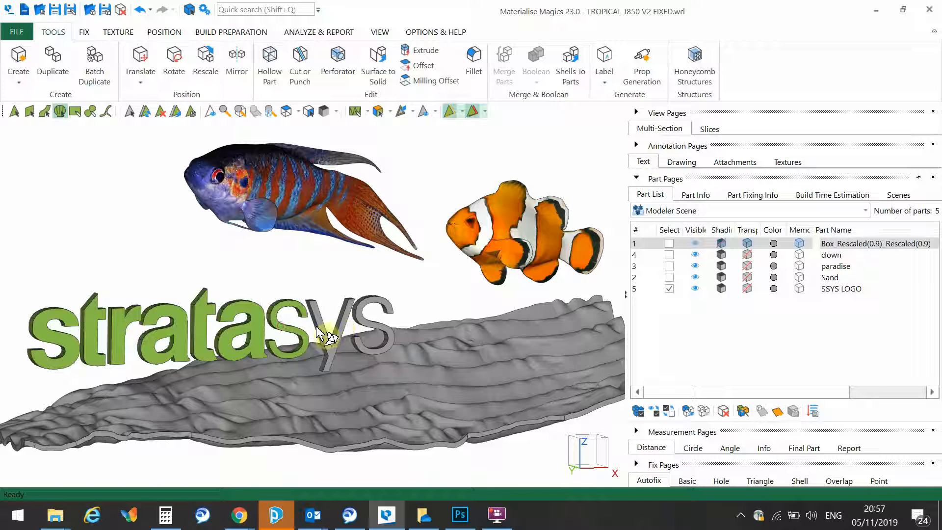
left_click(363, 326)
Step: Apply a new texture from ssys_blue(2).PNG to the marked logo letters
left_click(118, 32)
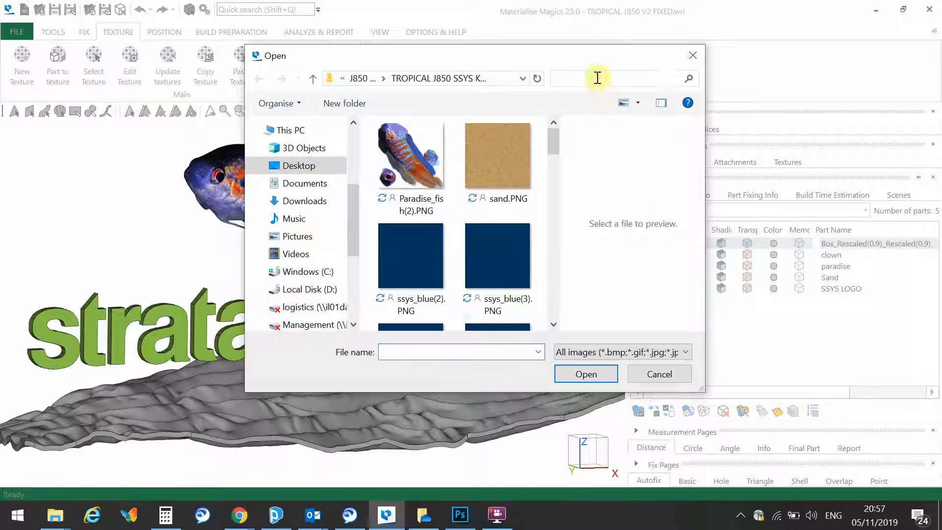
left_click(595, 78)
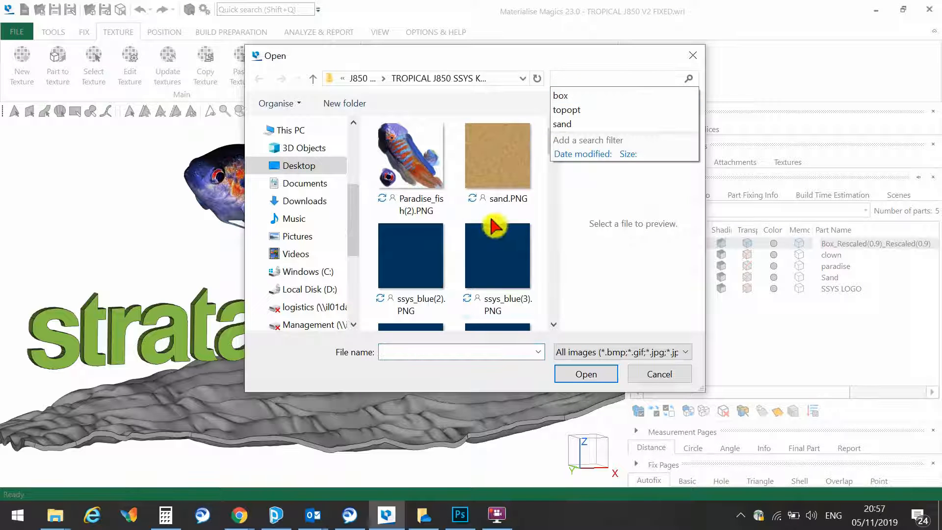
left_click(417, 275)
left_click(586, 376)
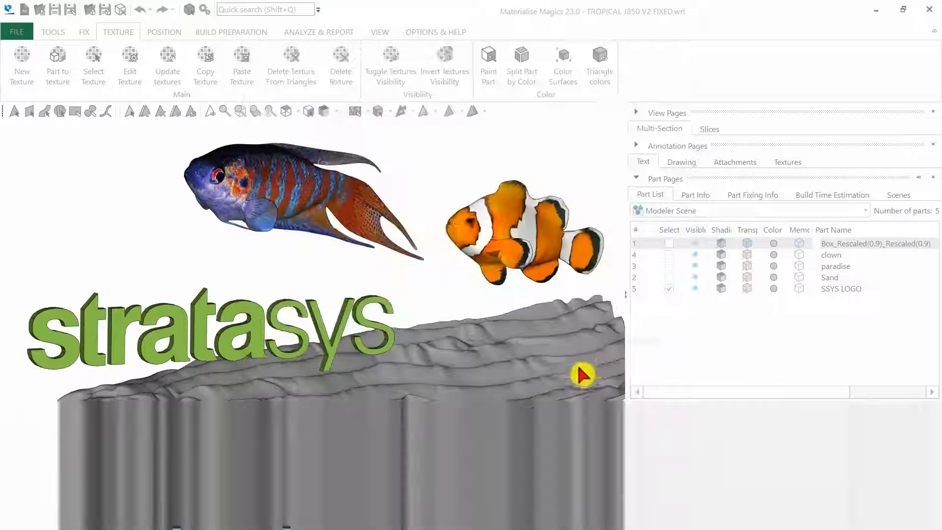
left_click(493, 349)
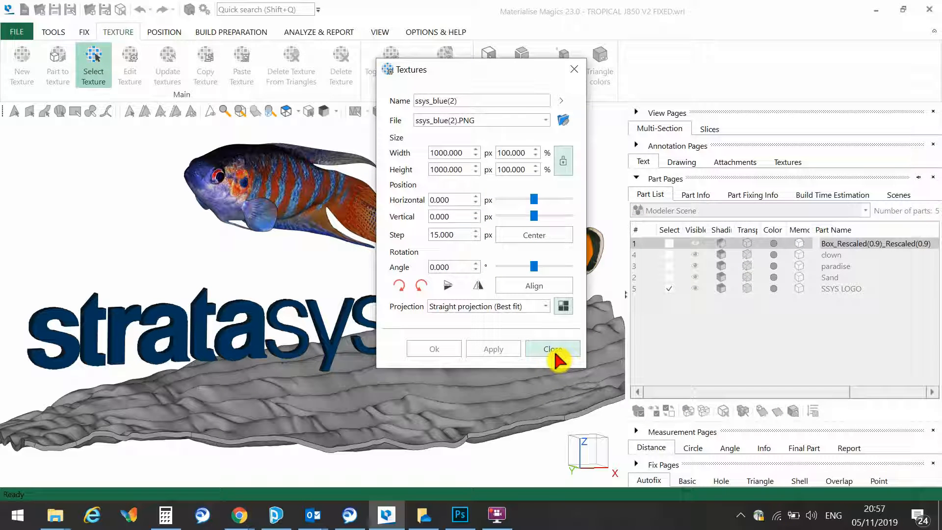
left_click(554, 349)
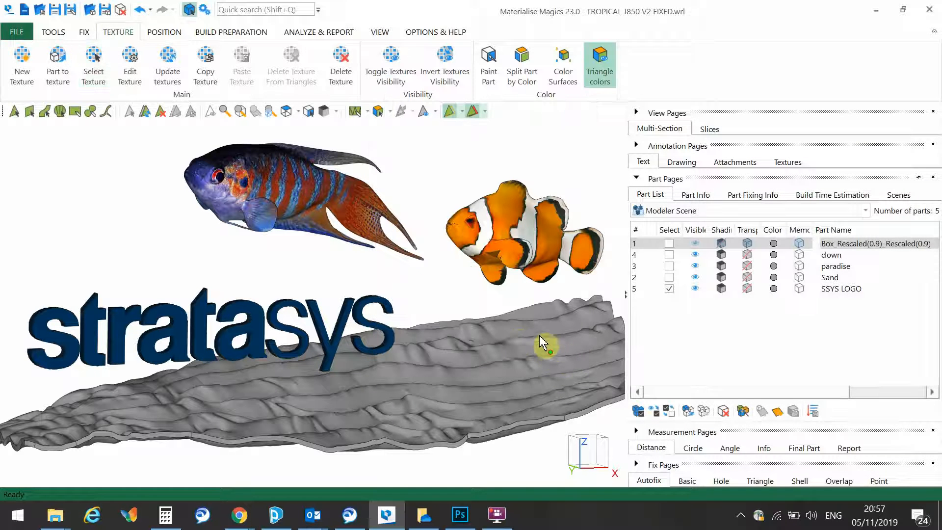
Step: Select the Sand part and mark its entire shell
right_click_drag(428, 389, 446, 399)
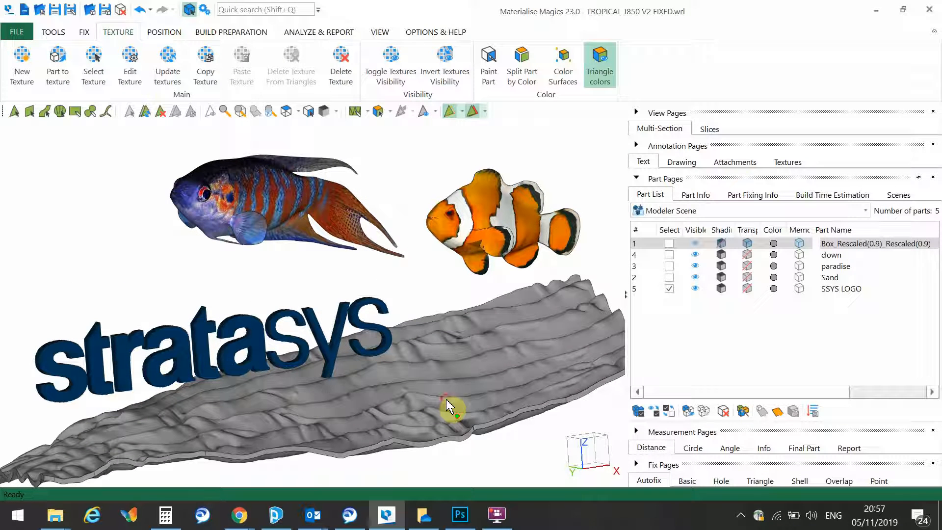
left_click(448, 401)
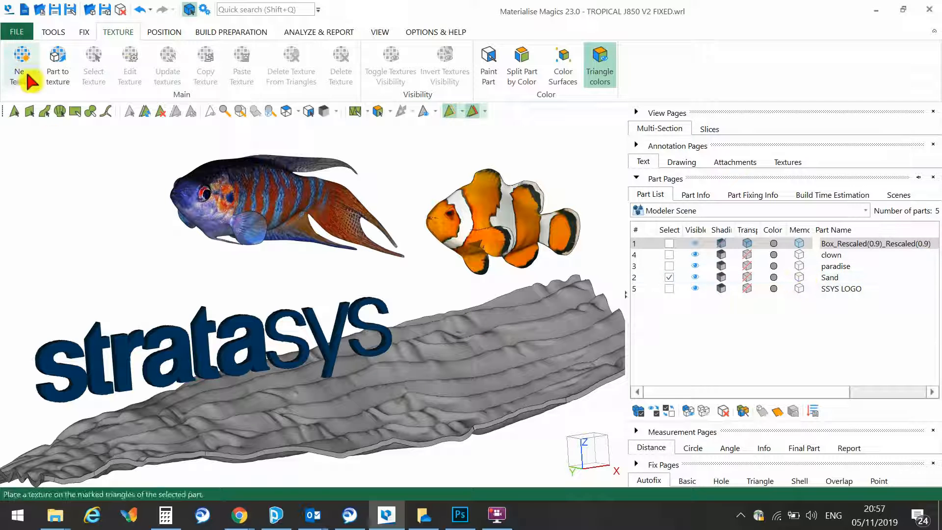
left_click(60, 112)
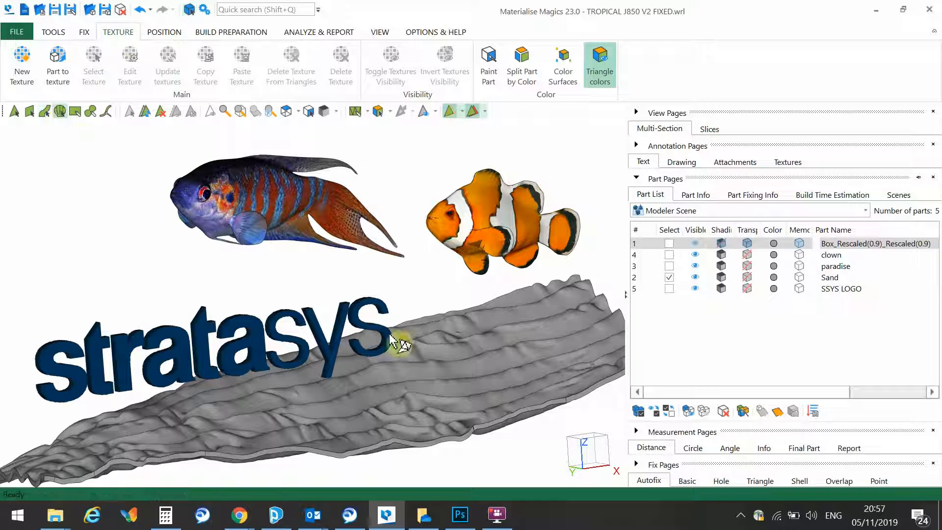
left_click(481, 359)
middle_click_drag(472, 361, 464, 319)
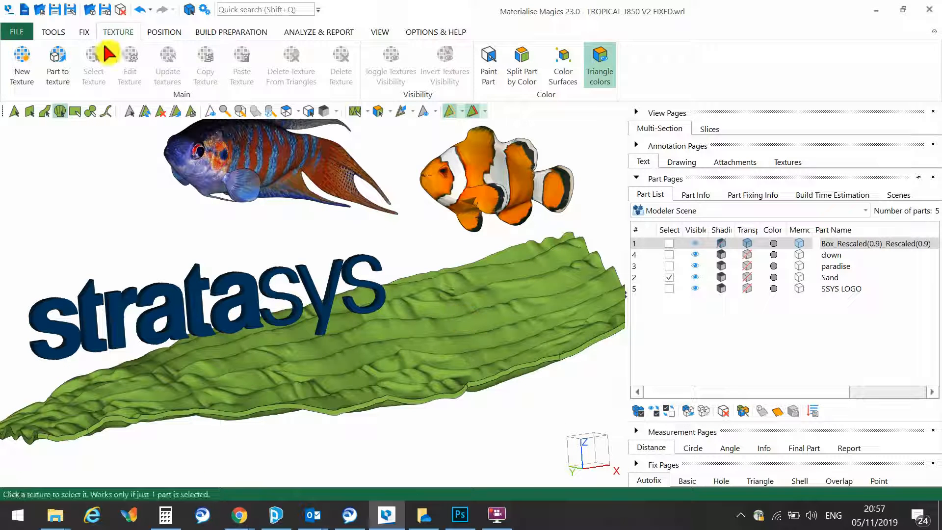
Step: Apply a new texture from sand.PNG to the marked surface of the Sand part
left_click(22, 69)
left_click(512, 161)
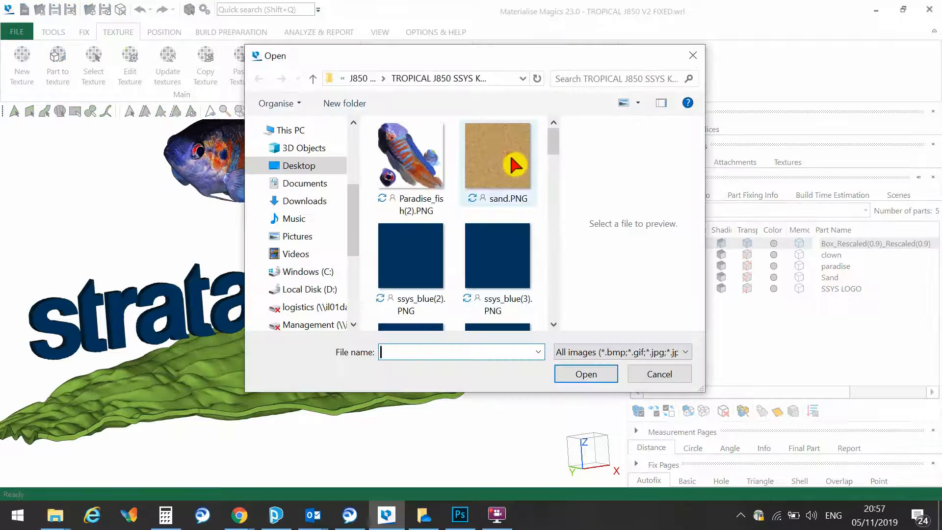
left_click(576, 375)
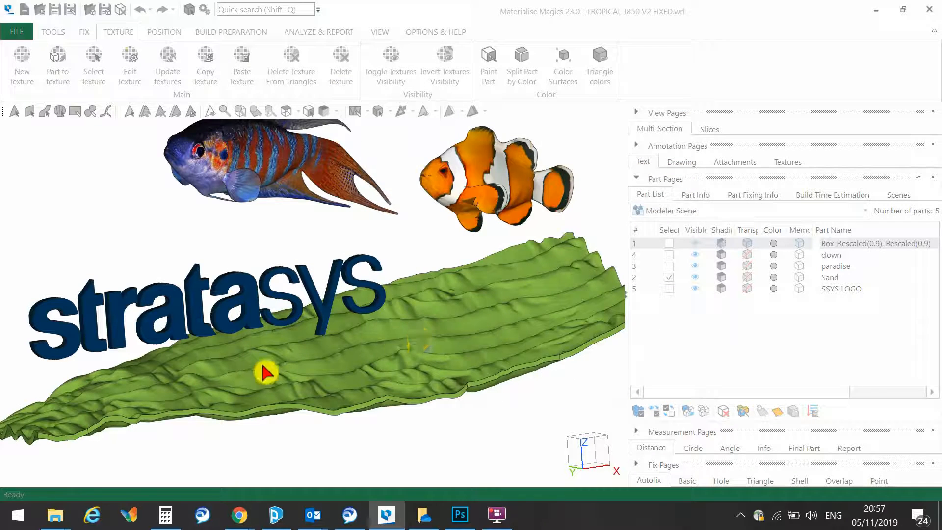
left_click(497, 355)
left_click(508, 350)
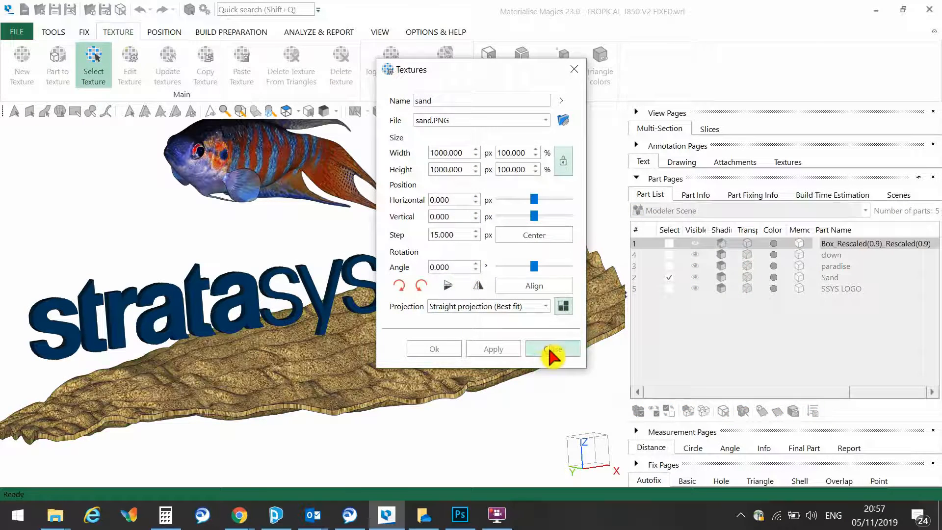
left_click(551, 349)
Step: Show the transparent box around the textured fish, logo and sand again and inspect the whole scene
right_click_drag(422, 378, 349, 336)
scroll(378, 321, "down", 4)
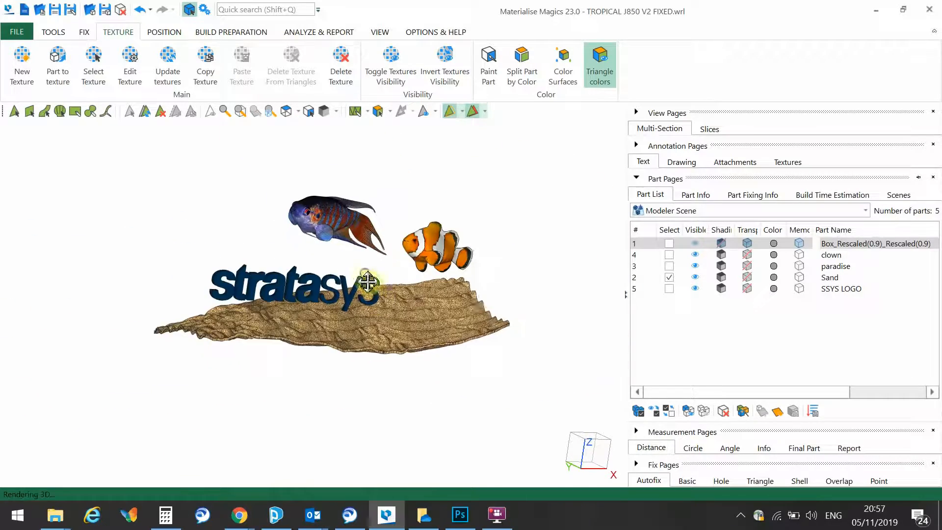
middle_click_drag(368, 285, 378, 314)
right_click_drag(513, 246, 523, 209)
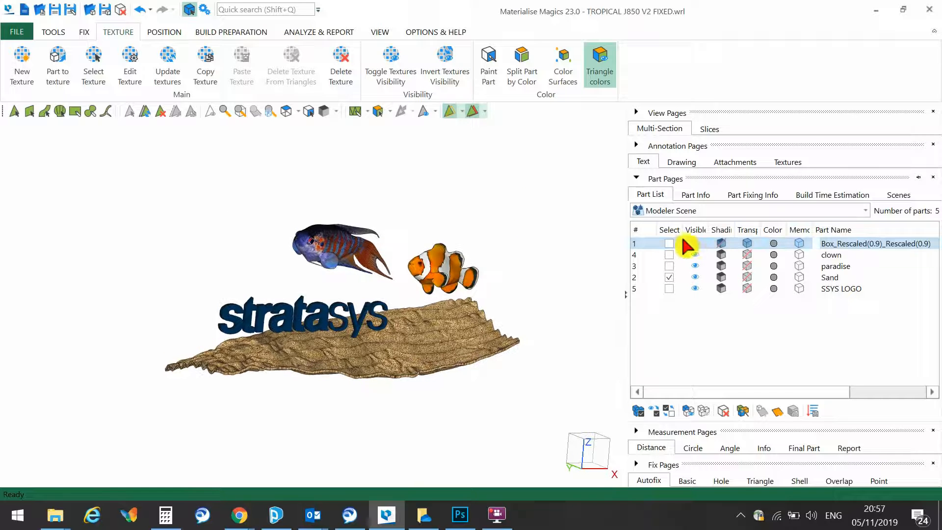
left_click(696, 244)
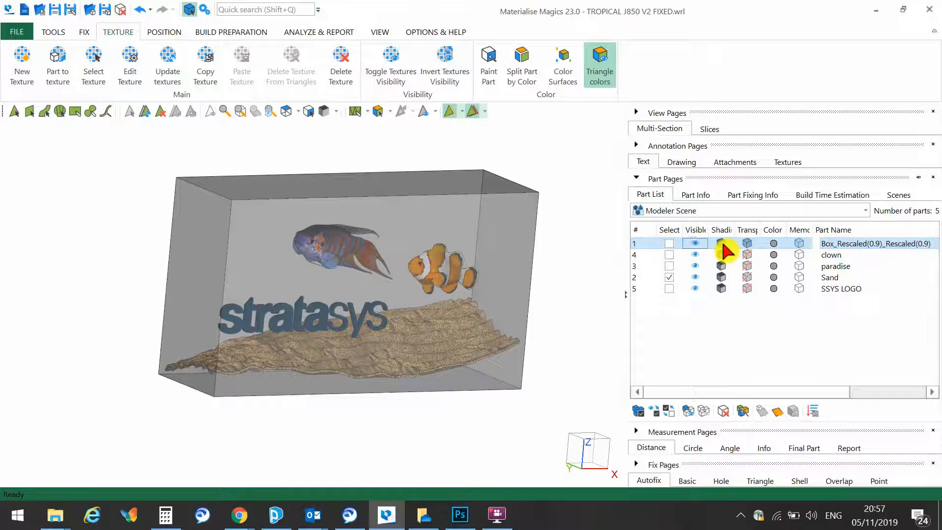
mouse_move(248, 221)
right_mouse_down()
mouse_move(225, 208)
mouse_move(237, 210)
right_mouse_up()
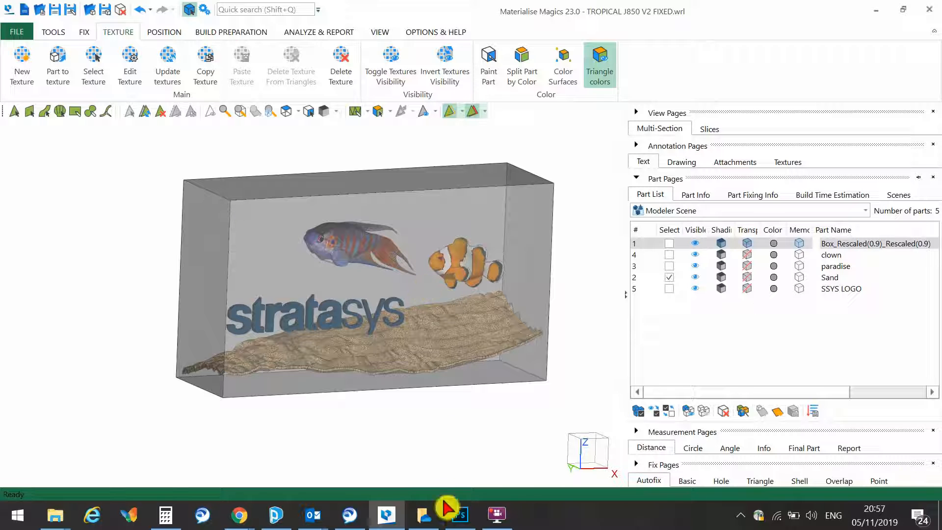
Step: Switch to Photoshop, create a 1000 x 1000 pixel RGB document at 72.009 pixels/inch, and unlock its background layer
left_click(460, 514)
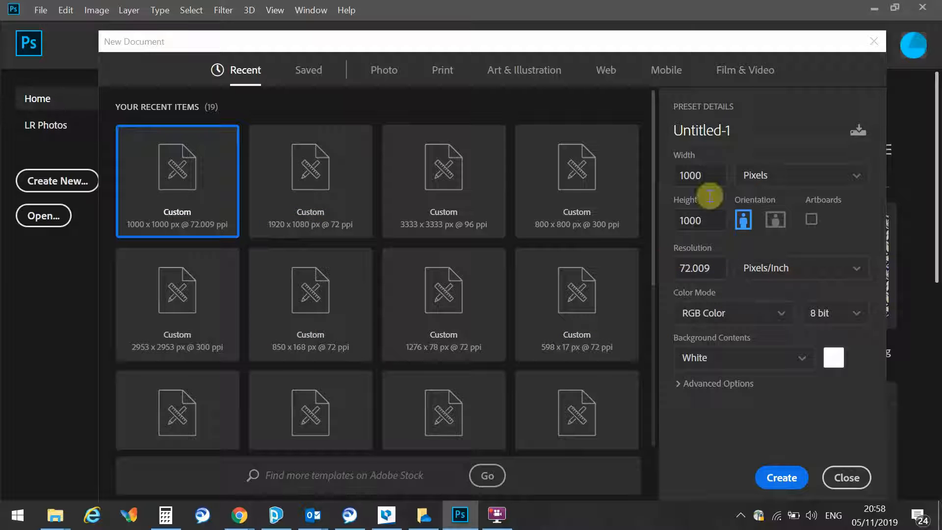
left_click(783, 478)
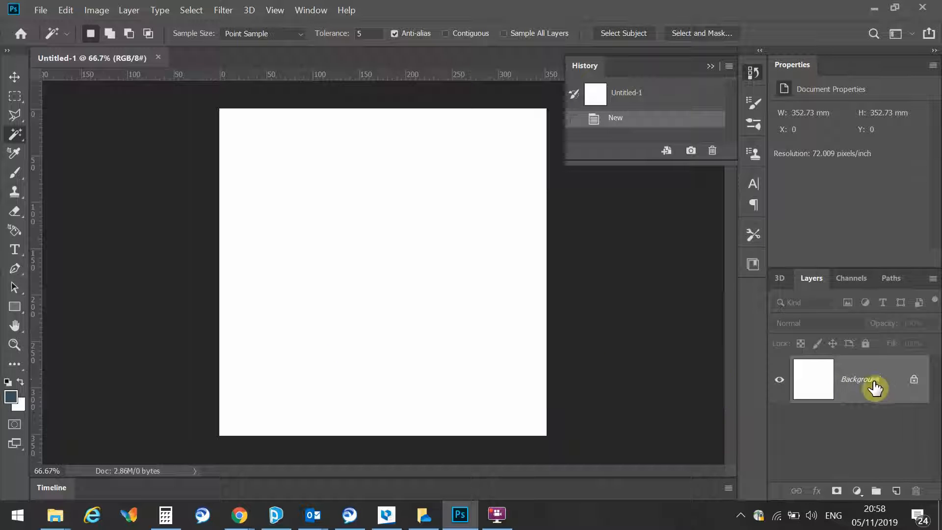
left_click(914, 382)
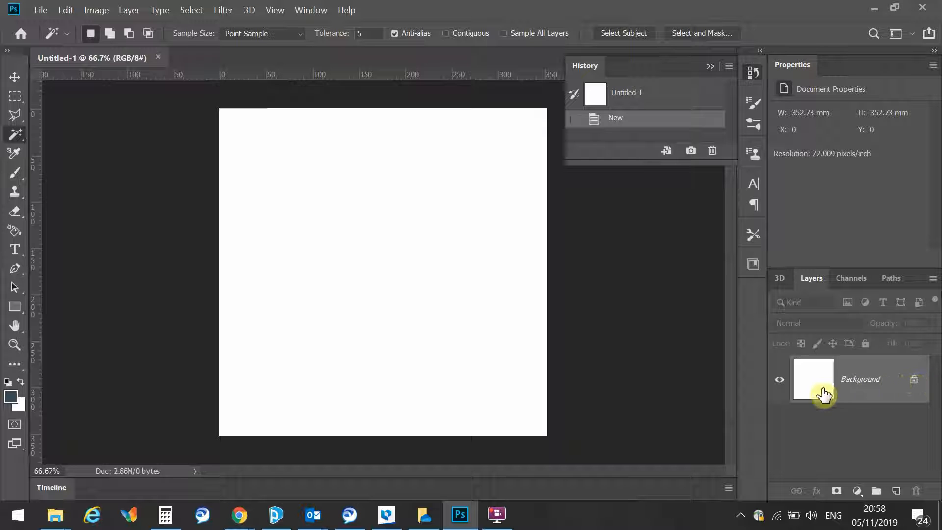
left_click(914, 380)
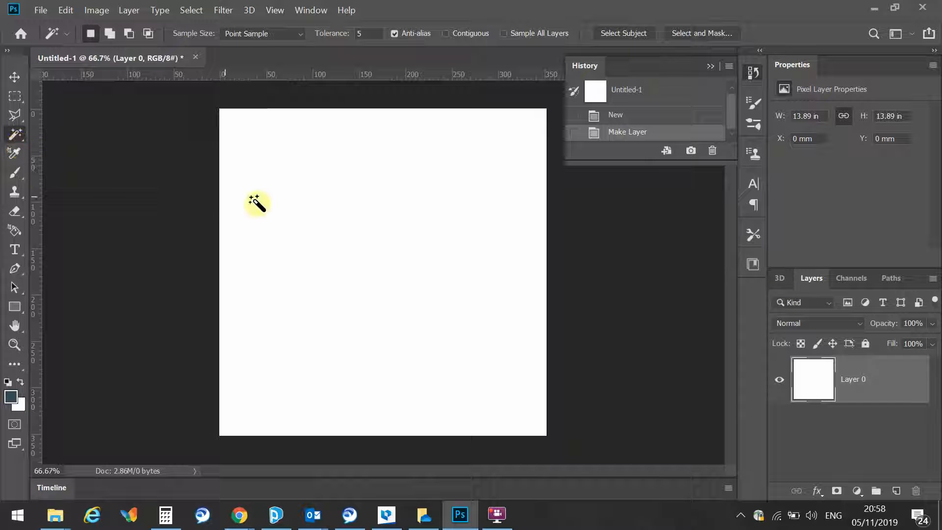
Step: Select the white canvas area with the Magic Wand, delete it to leave the layer transparent, and deselect
left_click(309, 207)
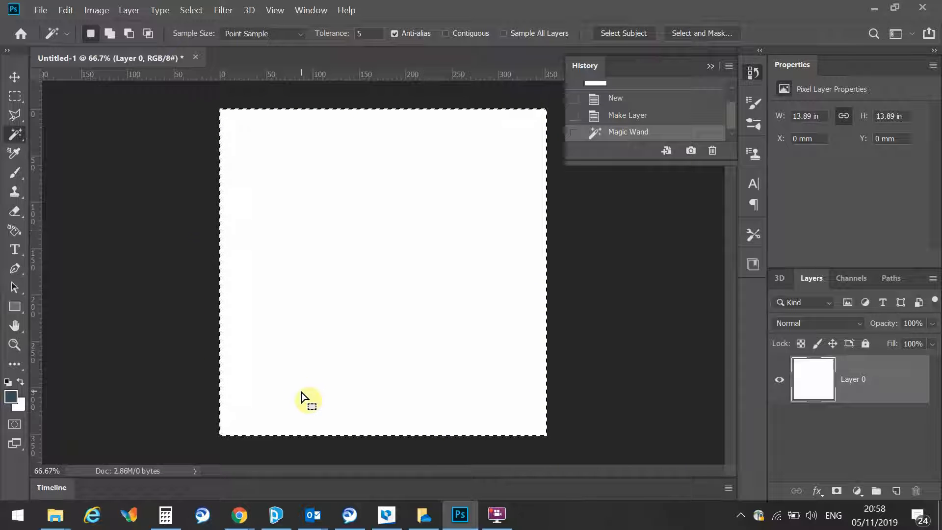
key("Delete")
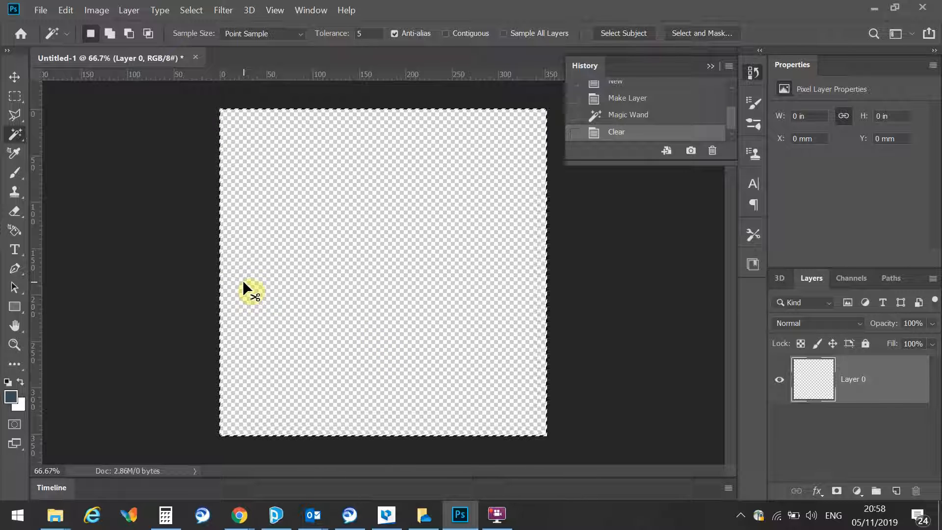
key("ctrl+d")
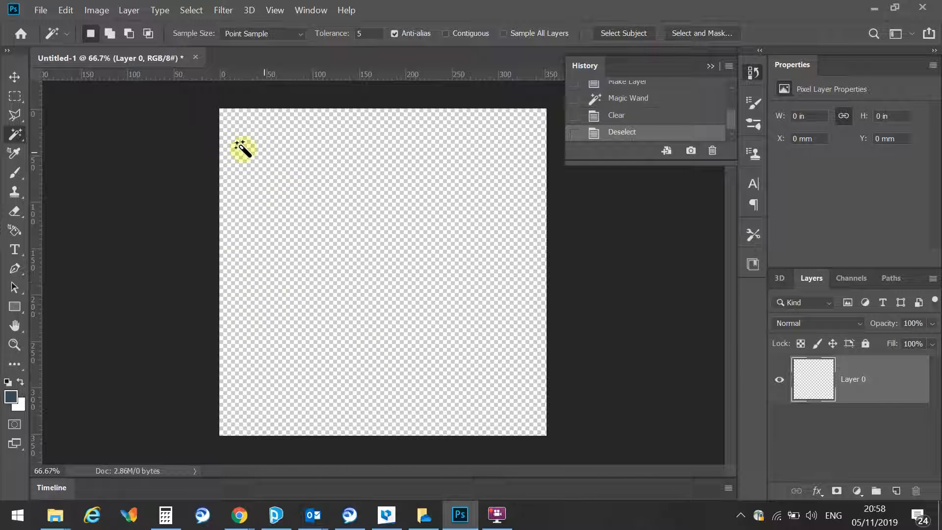
Step: Save a copy of the transparent document to the Desktop as Trasns in PNG format, using the large file size (fastest saving) option
left_click(42, 10)
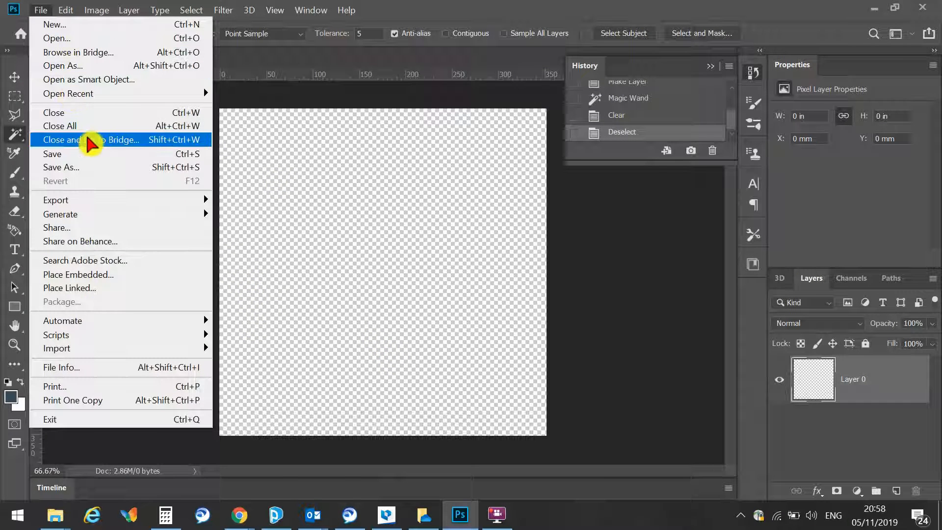
left_click(90, 167)
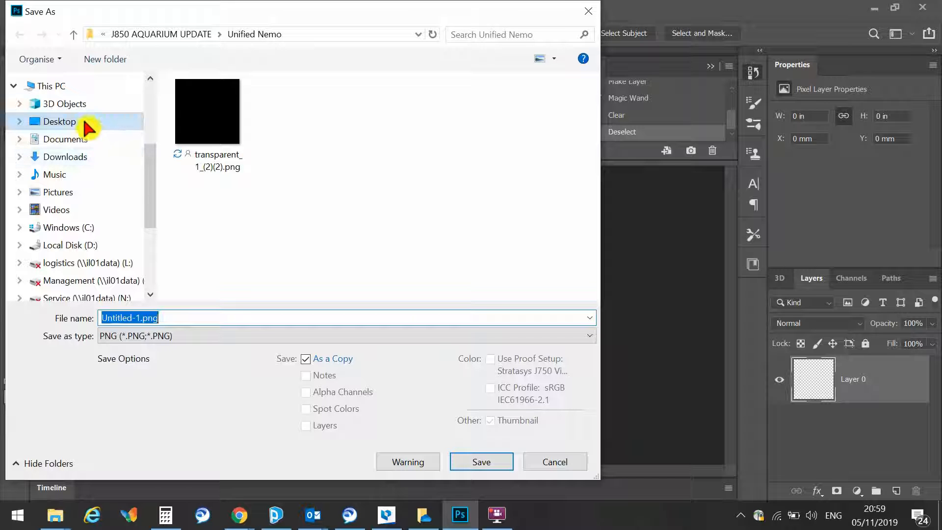
left_click(85, 123)
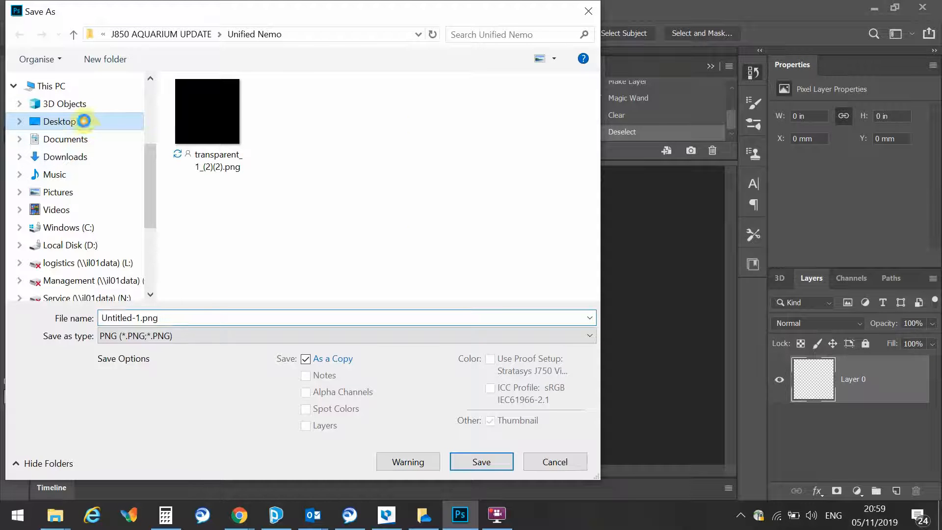
left_click(190, 318)
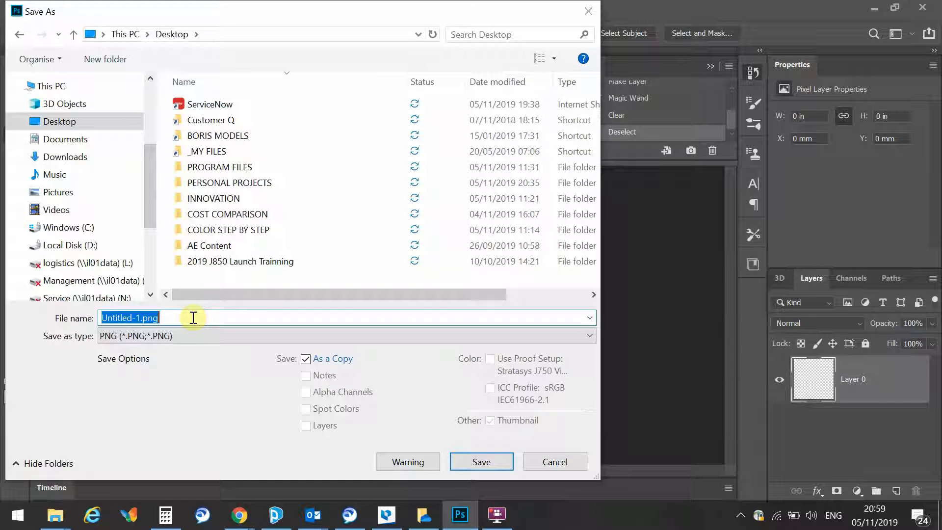
type("Trasns")
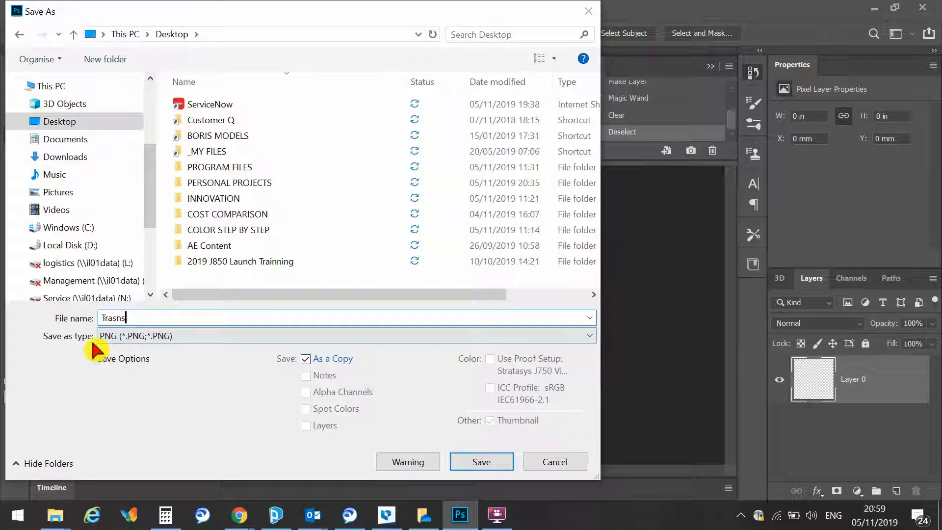
left_click(479, 467)
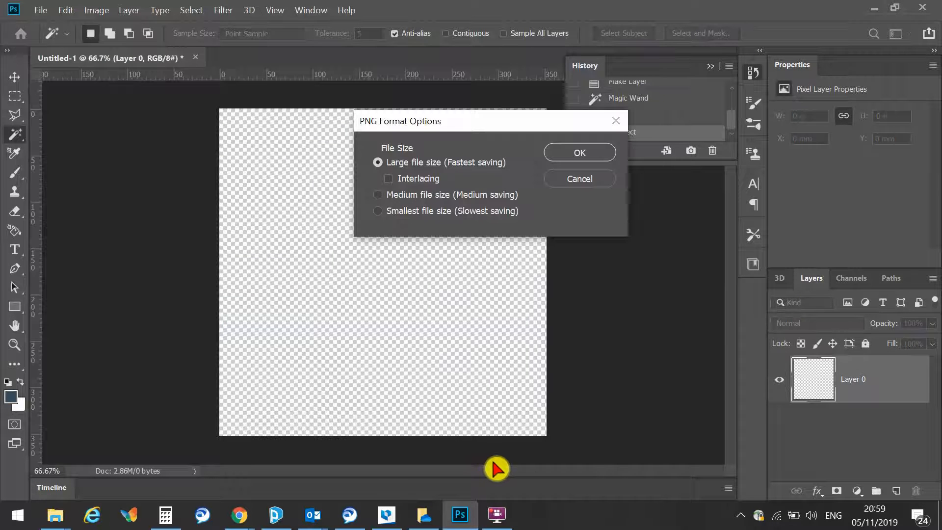
left_click(551, 152)
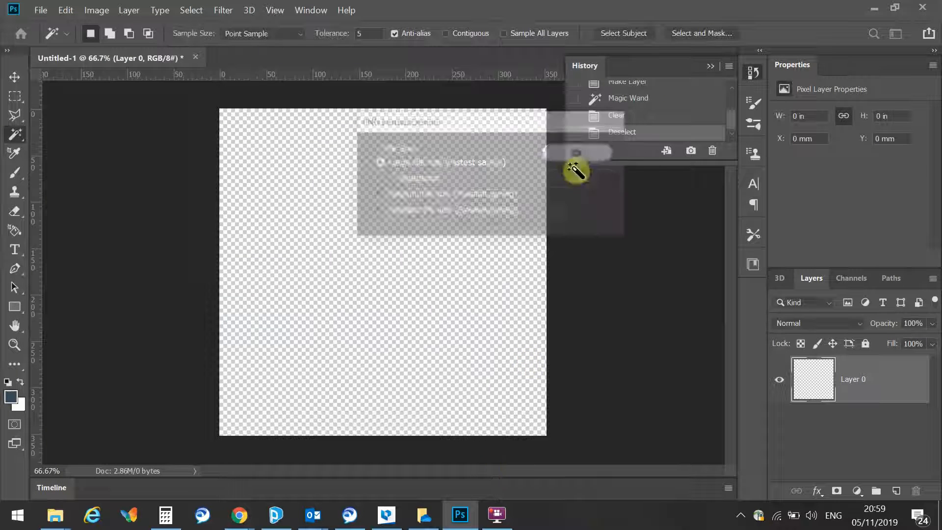
Step: Switch to Magics, select only the transparent box part, and mark its entire shell
left_click(387, 514)
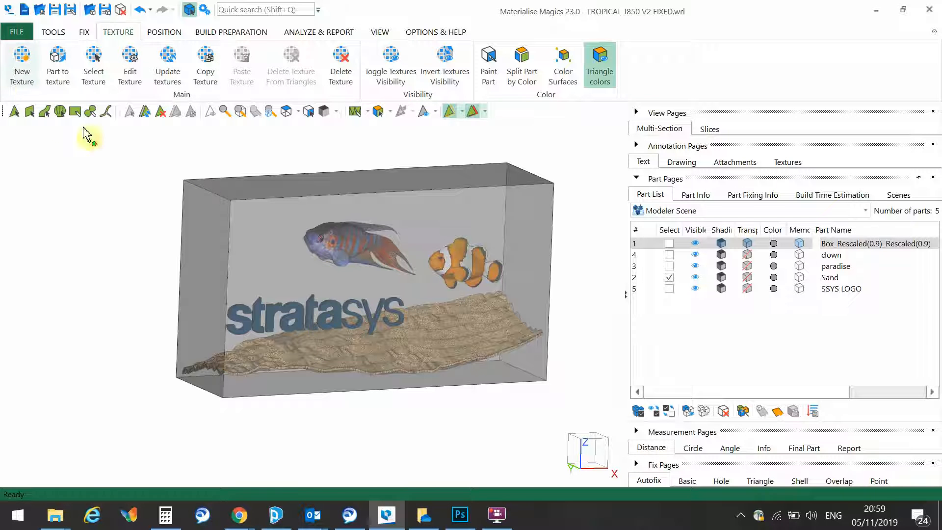
left_click(344, 244)
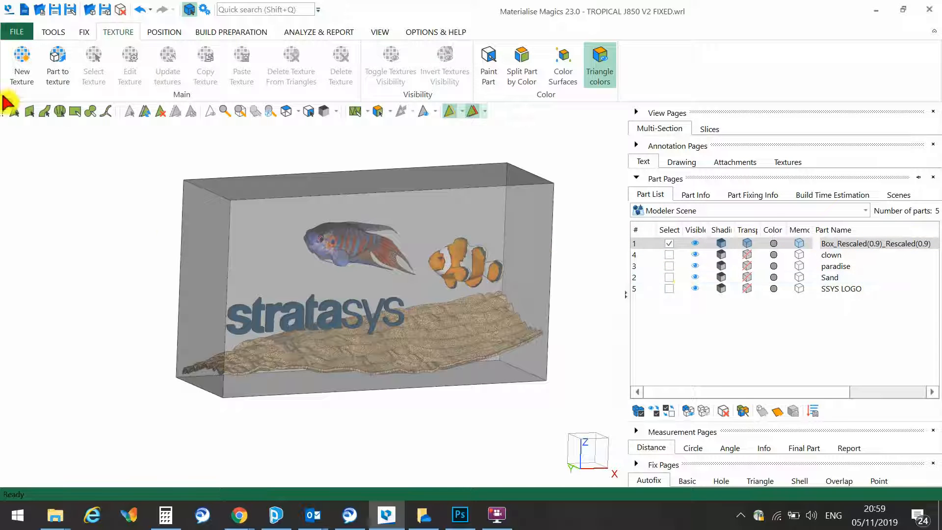
left_click(61, 111)
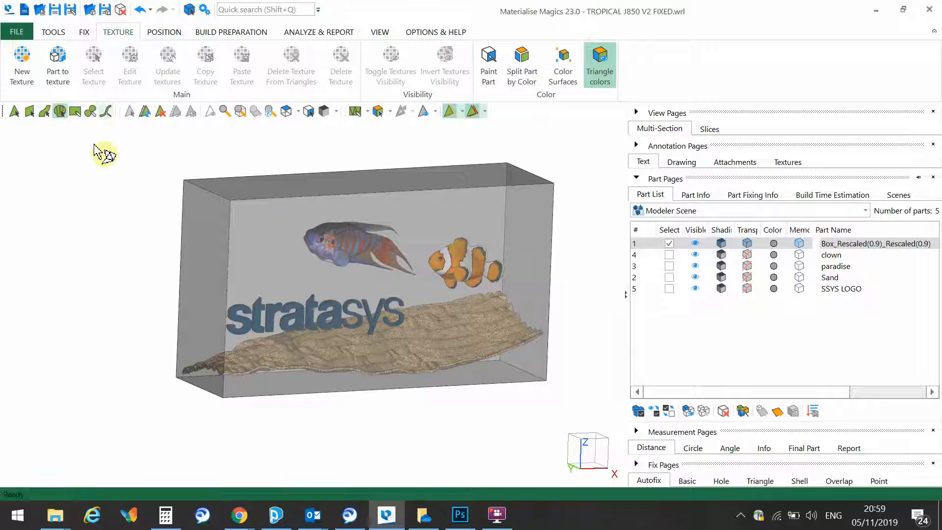
left_click(292, 212)
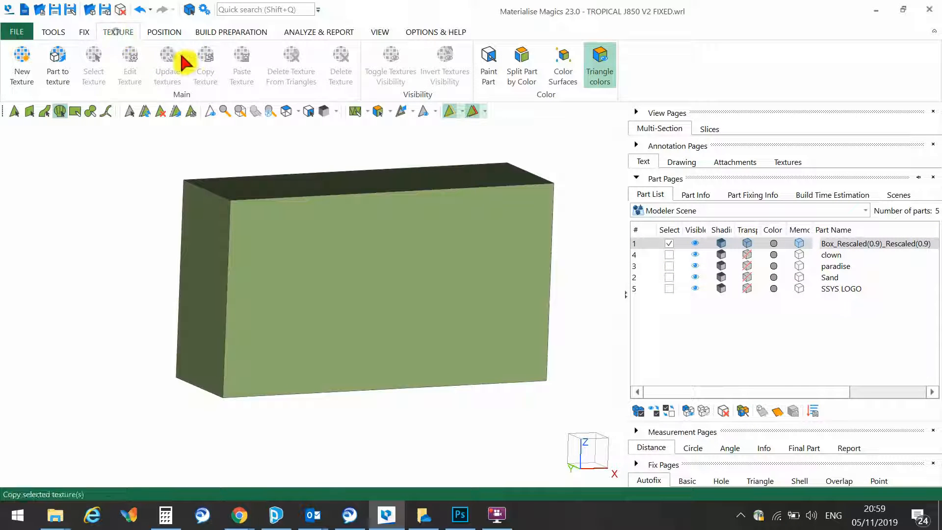
Step: Apply a new texture from Trasns.png on the Desktop to the marked box surfaces, keeping the default size and Straight projection (Best fit)
left_click(21, 61)
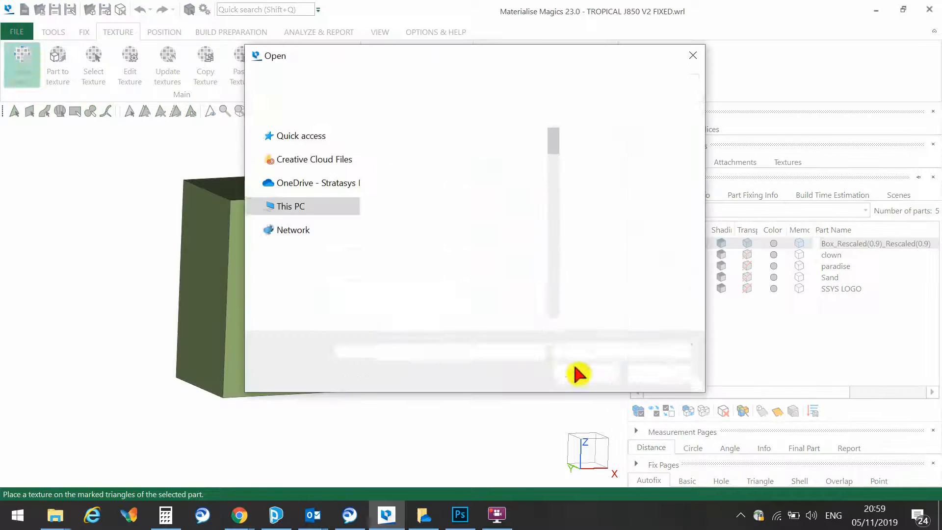
left_click(304, 165)
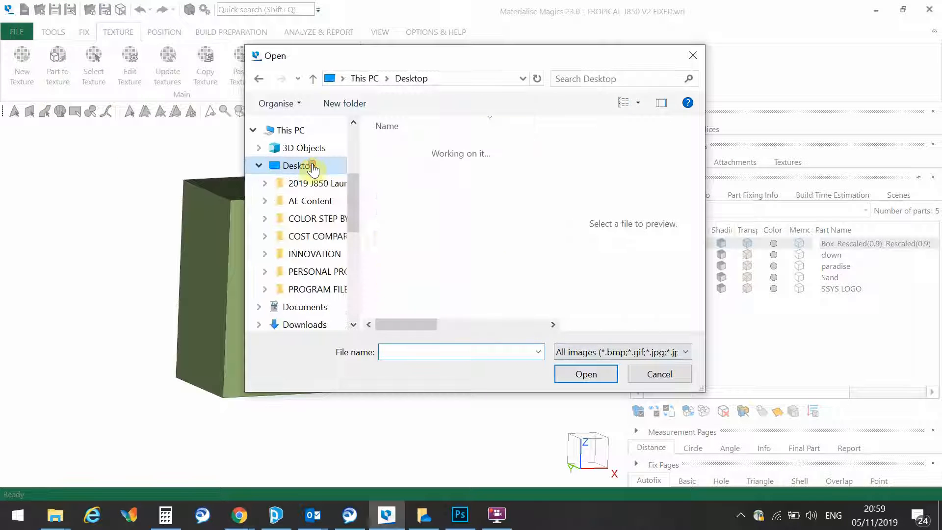
scroll(432, 196, "down", 1)
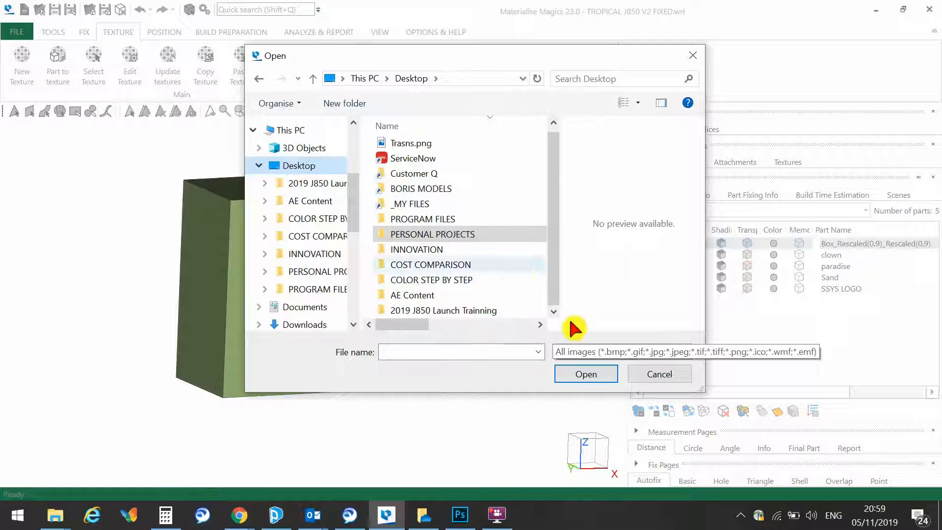
scroll(494, 249, "up", 1)
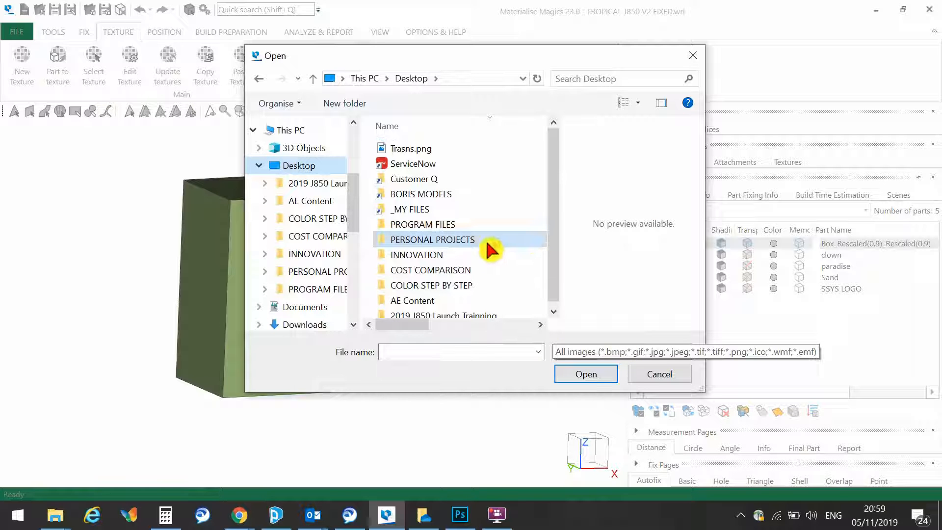
left_click(425, 149)
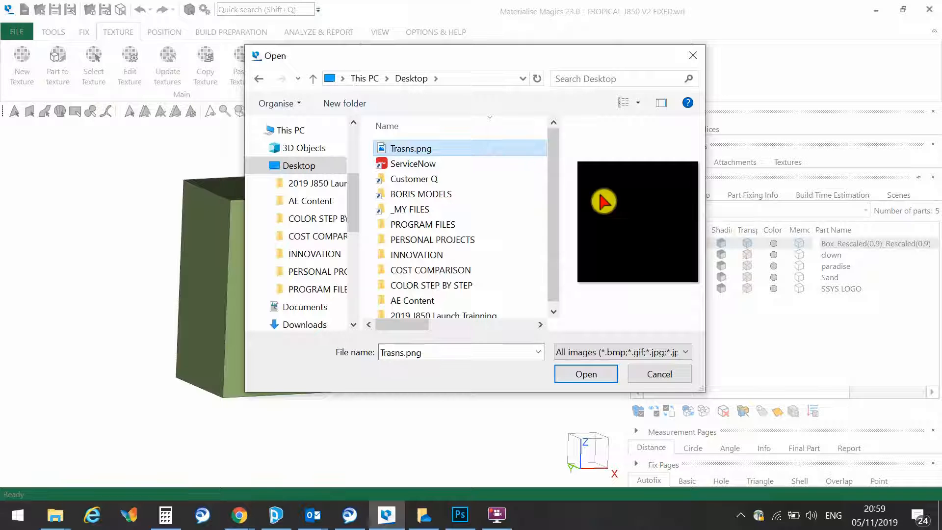
left_click(586, 374)
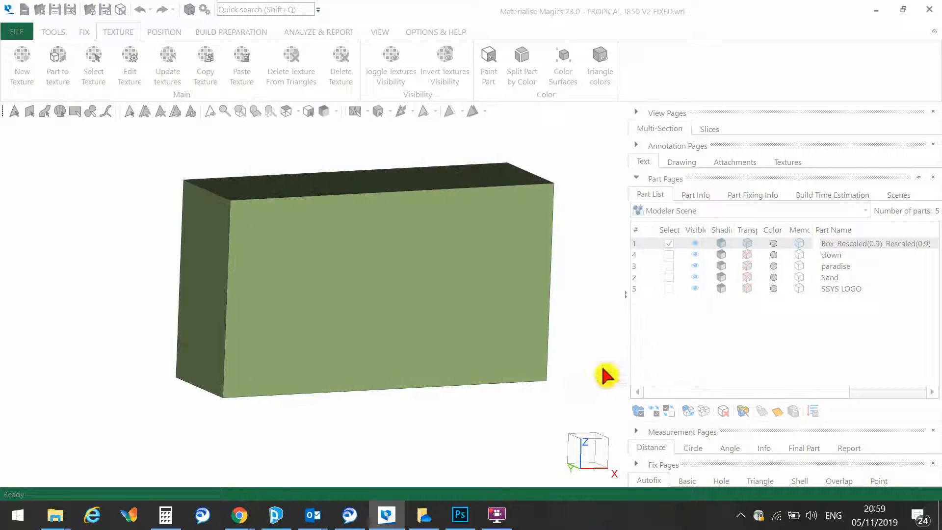
left_click(493, 349)
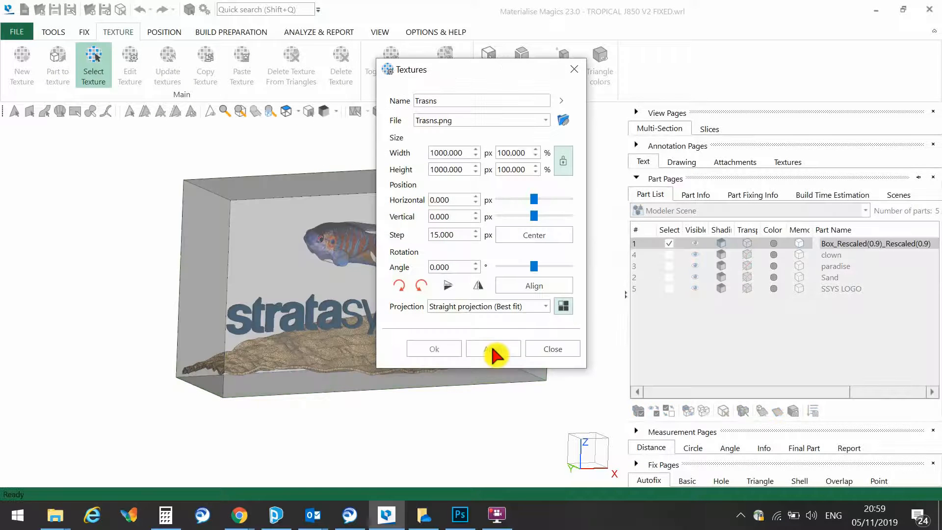
left_click(552, 349)
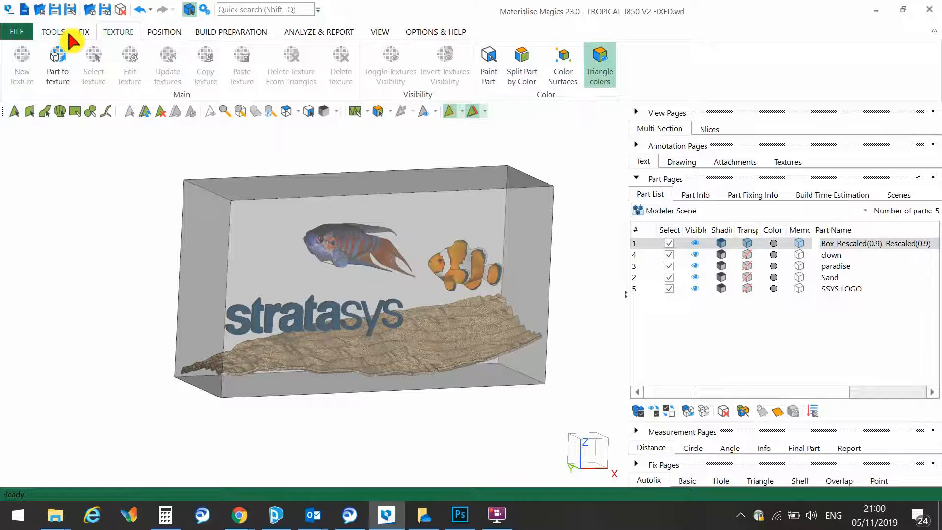
Step: Select all parts, start the Fix Wizard, and update the diagnostics for the box and Sand parts
left_click(84, 31)
left_click(22, 61)
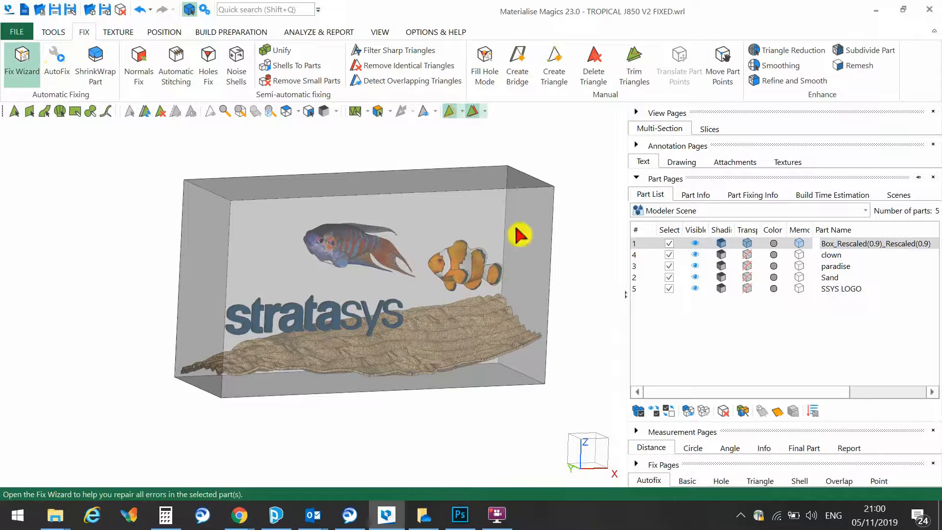
left_click(499, 349)
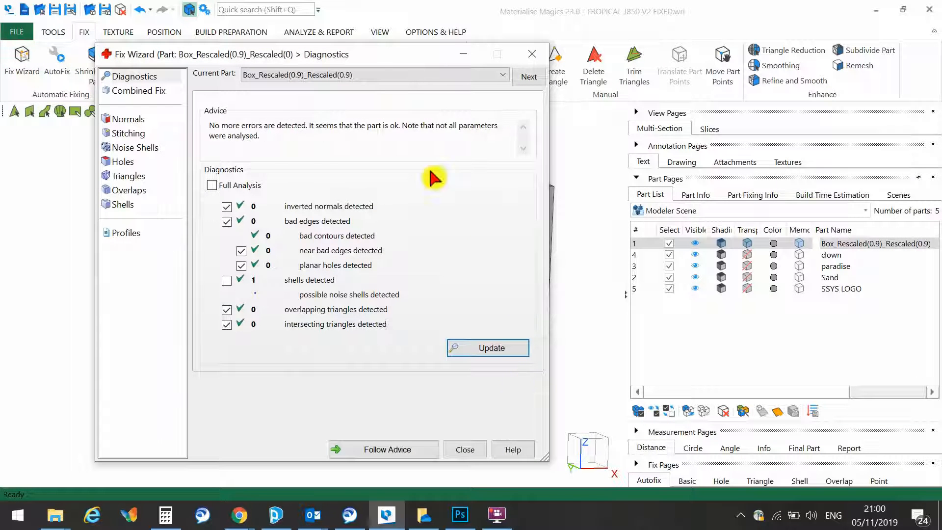
left_click(528, 77)
left_click(494, 345)
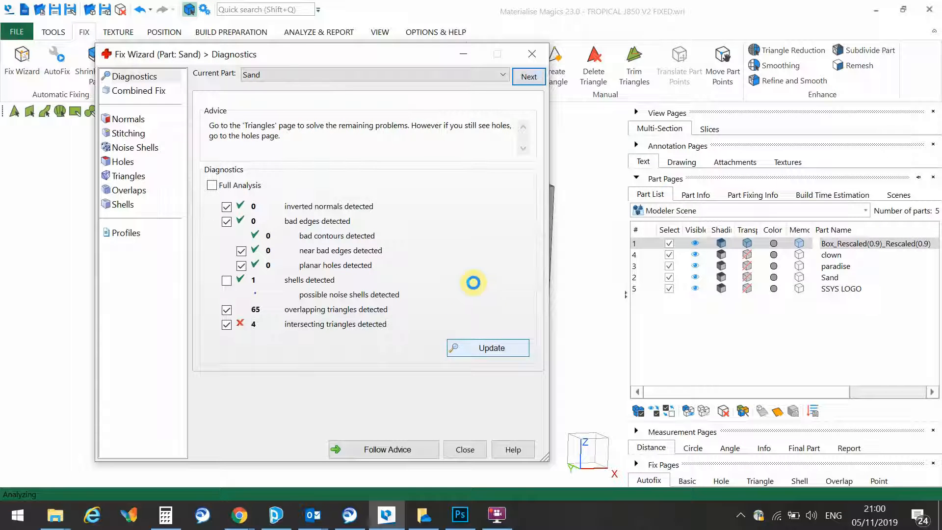
Step: Exclude overlapping and intersecting triangles from the analysis and update the diagnostics for the paradise part
left_click(225, 310)
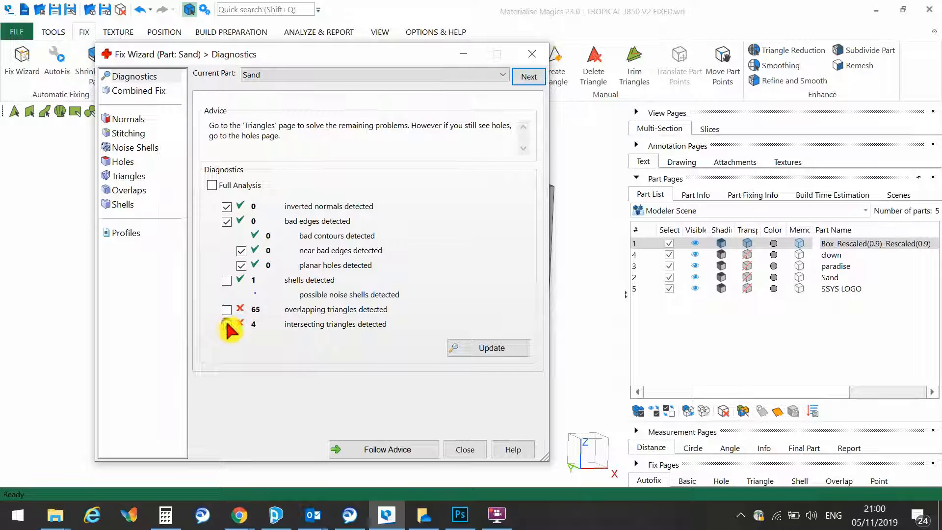
left_click(226, 325)
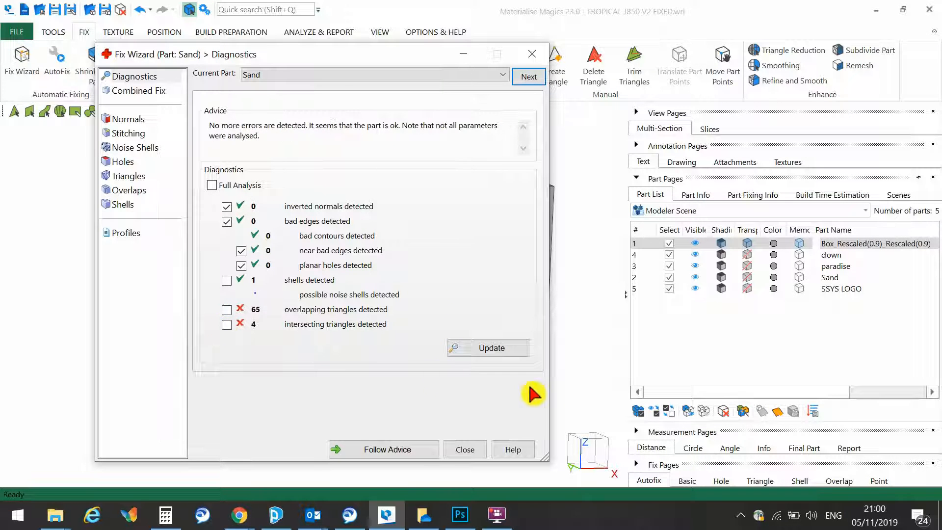
left_click(528, 82)
left_click(504, 345)
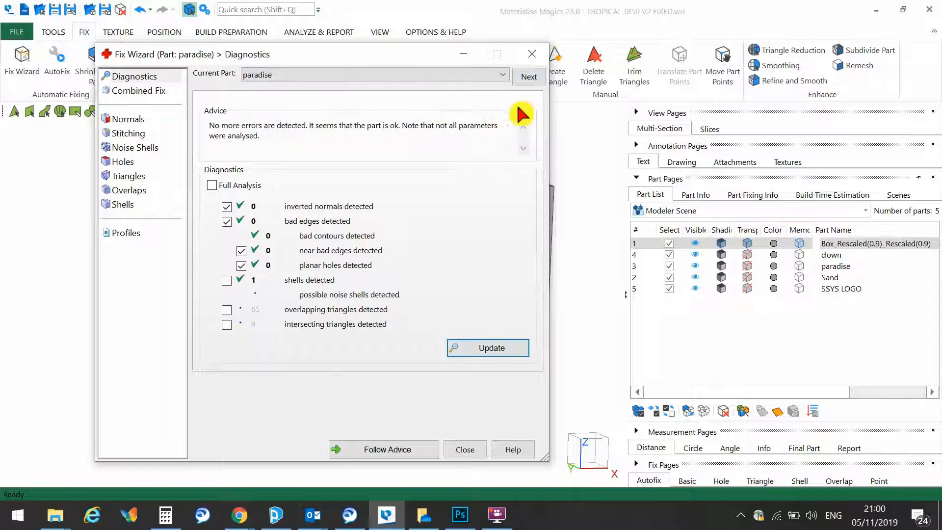
Step: Update the diagnostics for the clown and SSYS LOGO parts, return to the box, and close the Fix Wizard
left_click(526, 78)
left_click(491, 346)
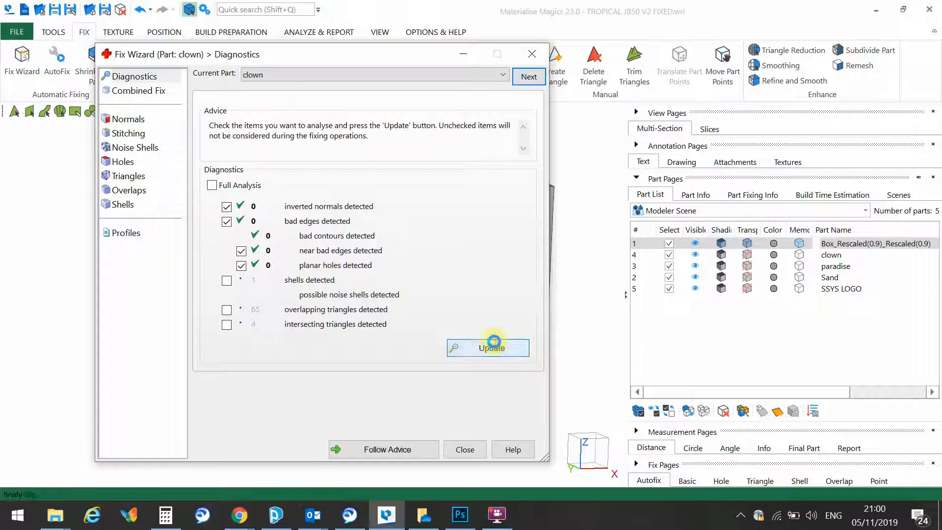
left_click(528, 78)
left_click(502, 349)
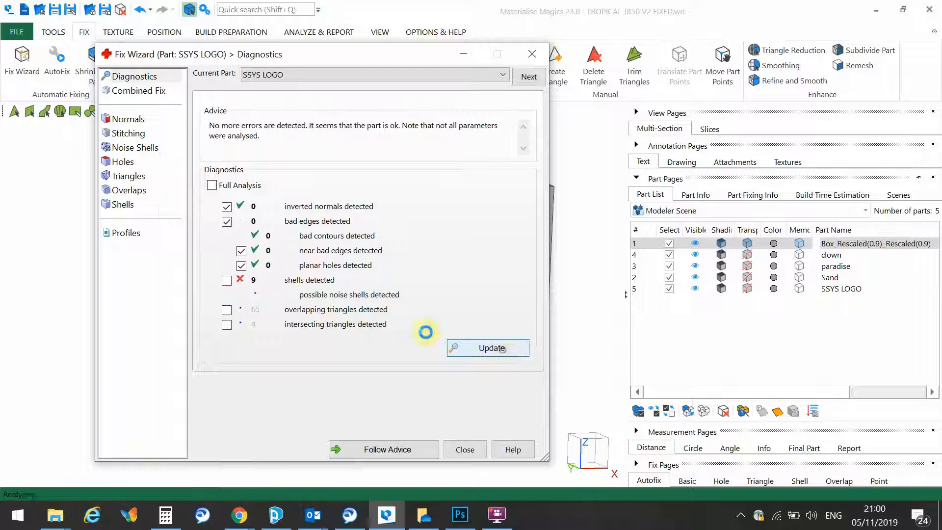
left_click(528, 77)
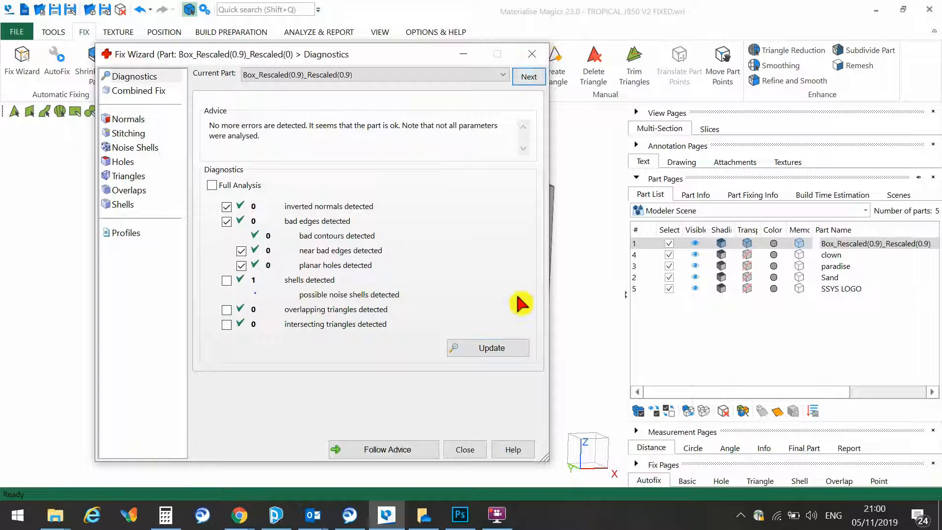
left_click(461, 449)
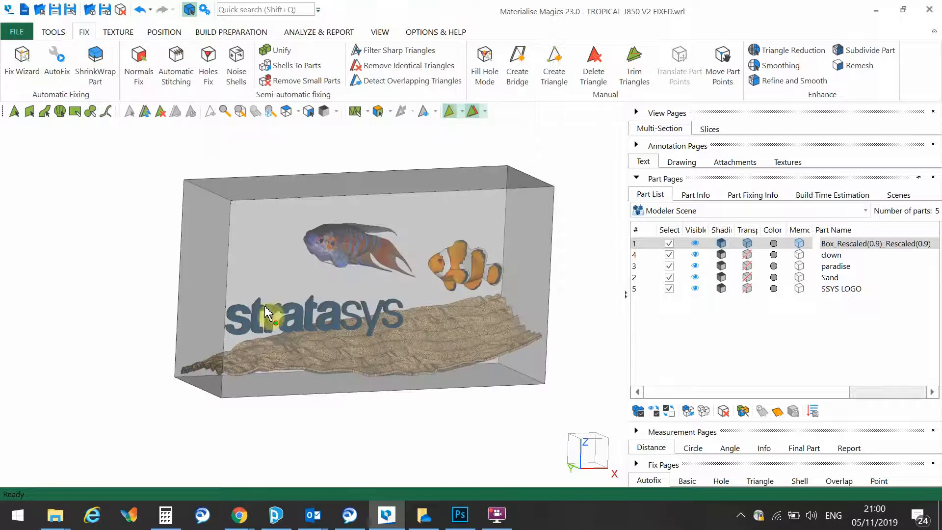
Step: Merge all the selected parts into one part and briefly make it transparent to check its contents
left_click(51, 33)
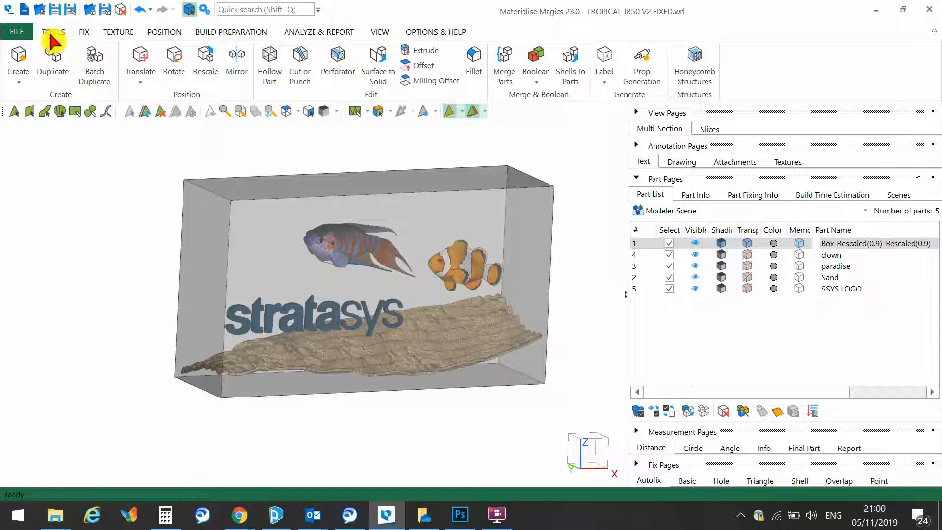
left_click(505, 63)
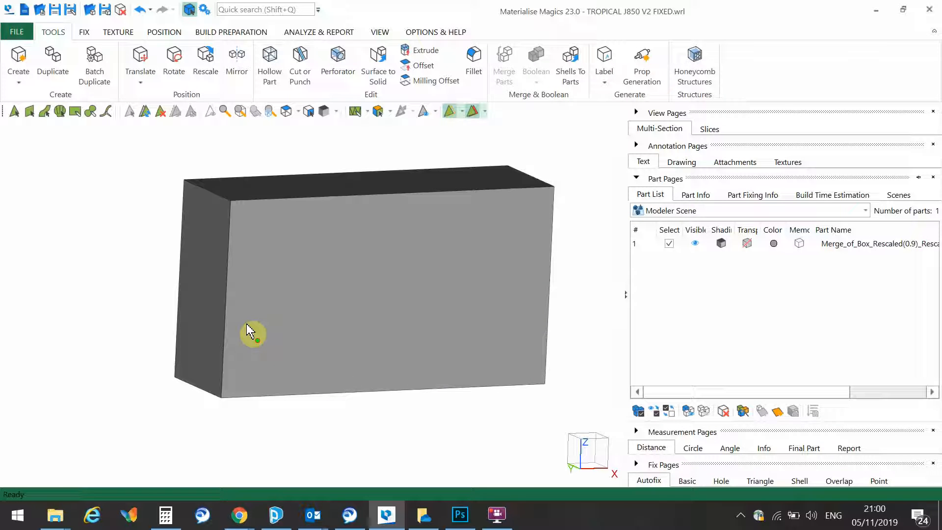
left_click(747, 243)
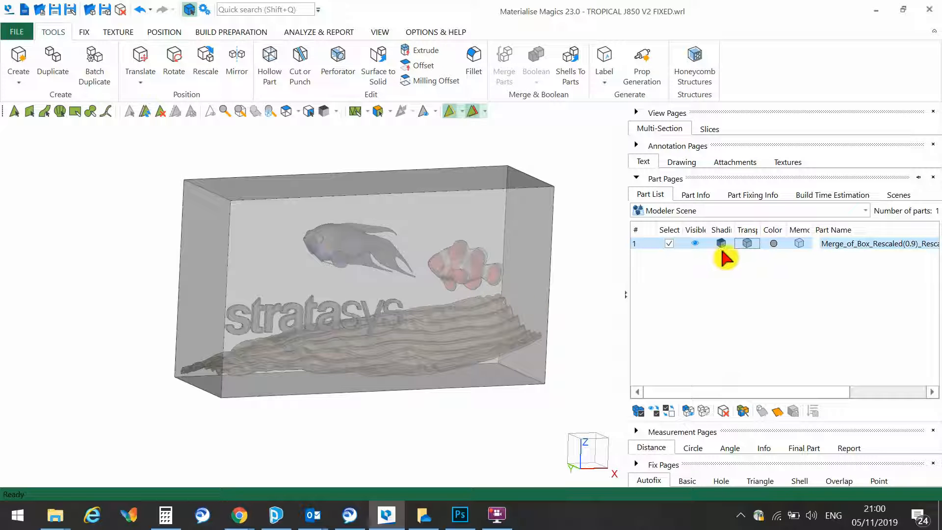
left_click(747, 244)
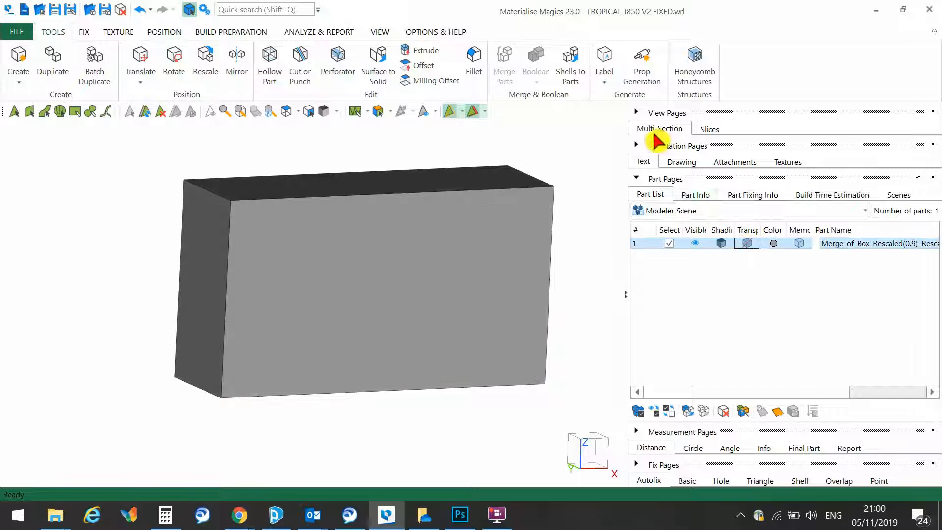
Step: Activate an X cross-section through the merged part and move it to position 57.322
left_click(638, 112)
left_click(659, 166)
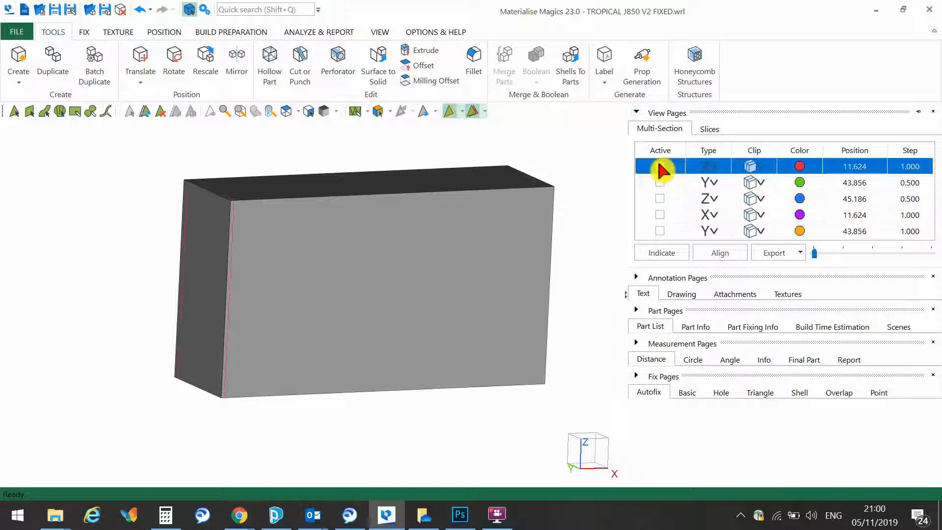
left_click(865, 254)
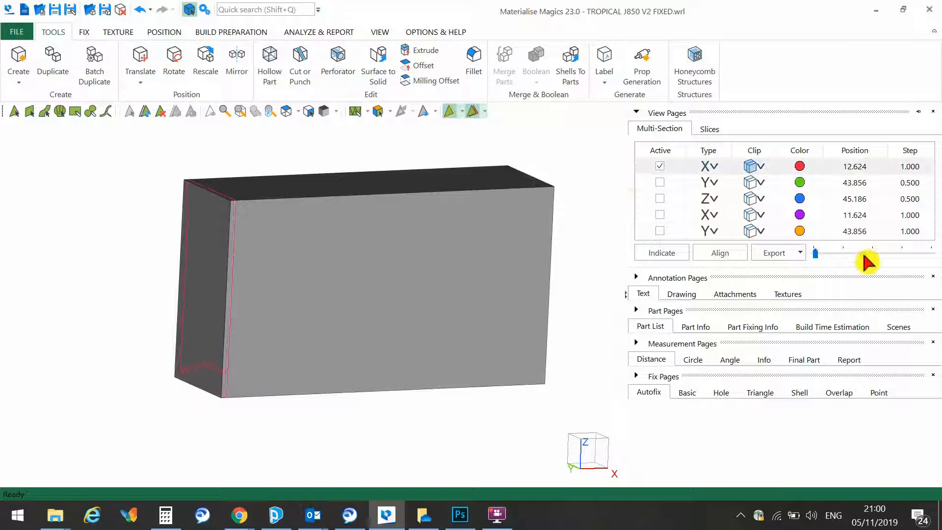
left_click_drag(816, 253, 853, 253)
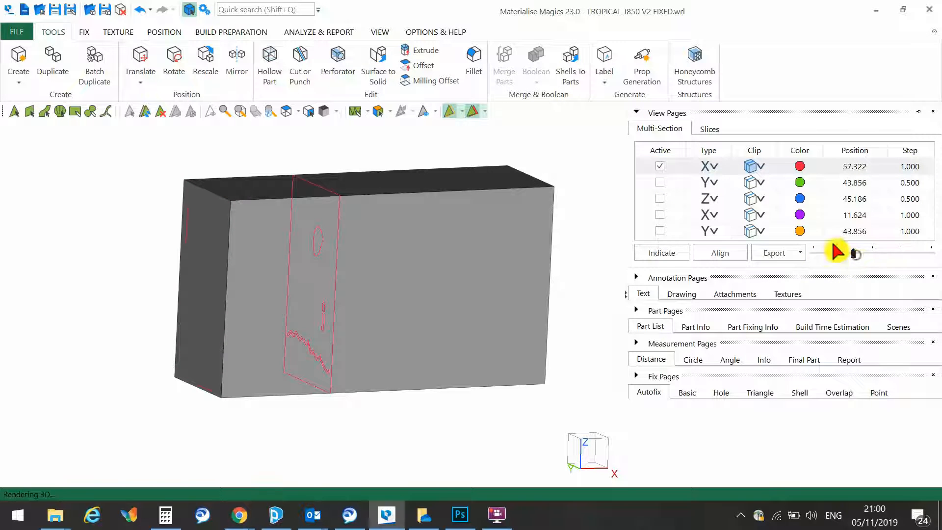
Step: Clip the merged part at the X section, examine the sand, logo and fish inside, and turn the section off
left_click(753, 167)
right_click_drag(349, 314, 372, 310)
scroll(326, 322, "up", 5)
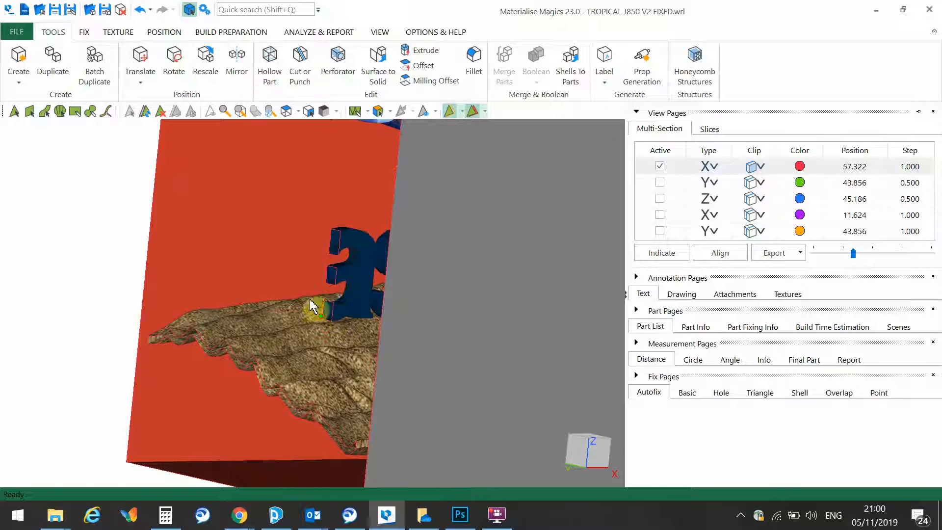
middle_click_drag(311, 302, 287, 494)
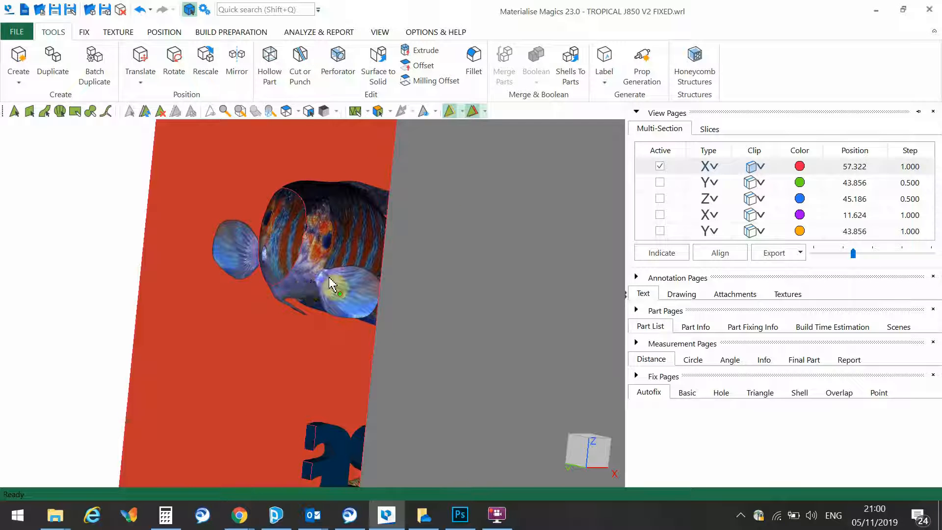
scroll(329, 278, "down", 5)
right_click_drag(294, 216, 426, 238)
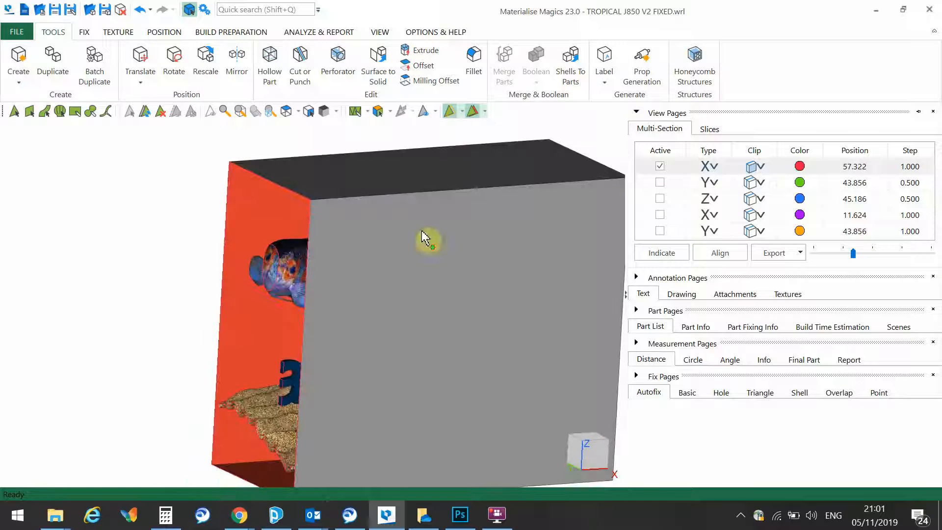
left_click(660, 166)
scroll(395, 250, "down", 3)
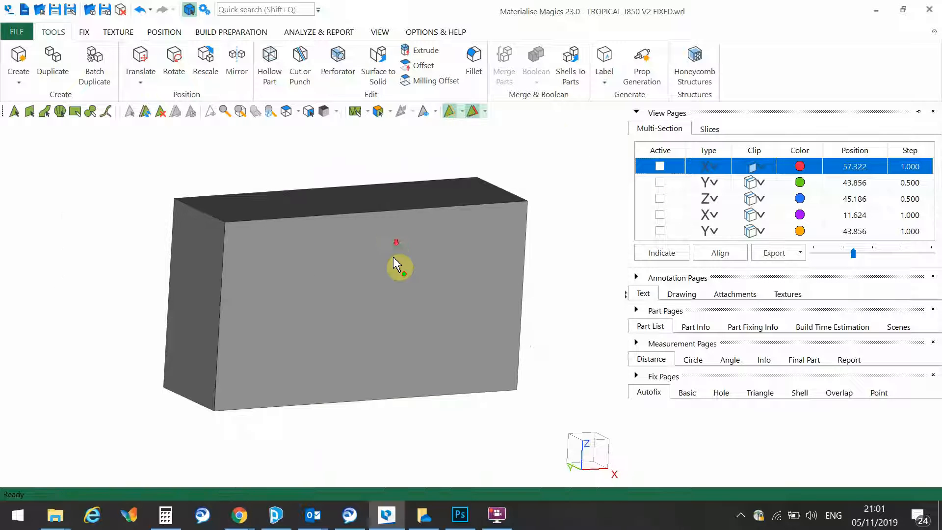
Step: Briefly show the X section again to recheck the merged part's interior, and return to the part list
left_click(83, 32)
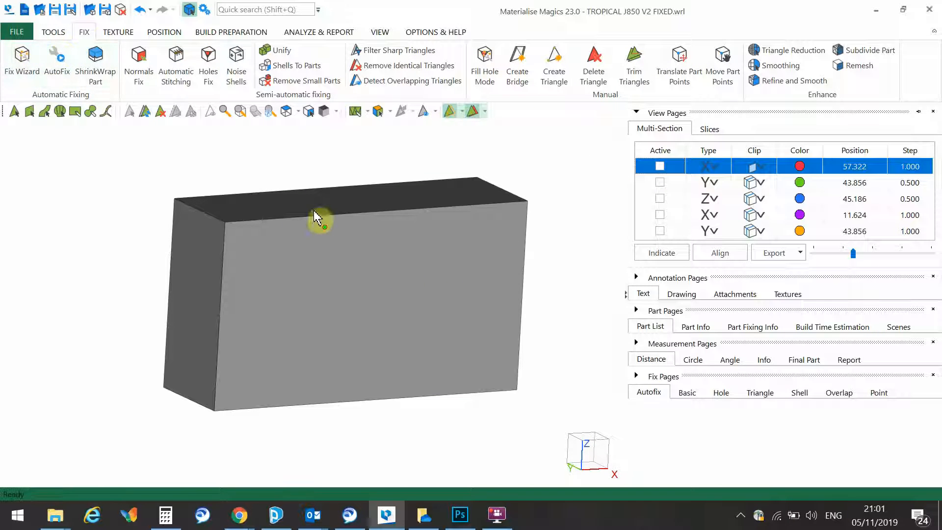
right_click_drag(239, 201, 242, 201)
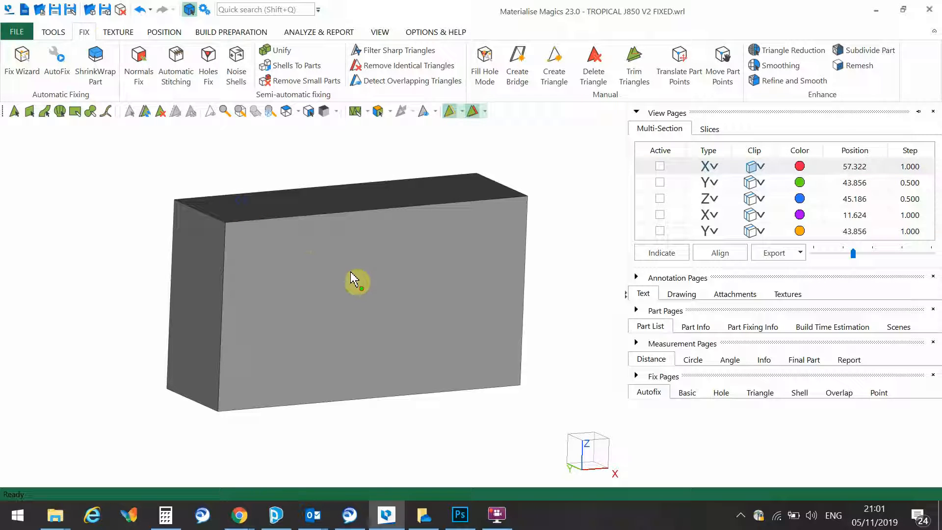
left_click(660, 167)
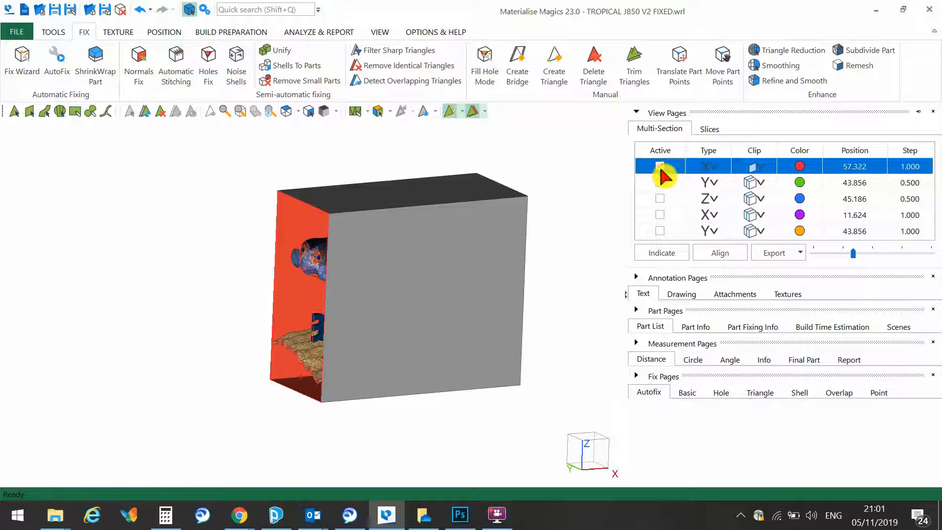
left_click(660, 166)
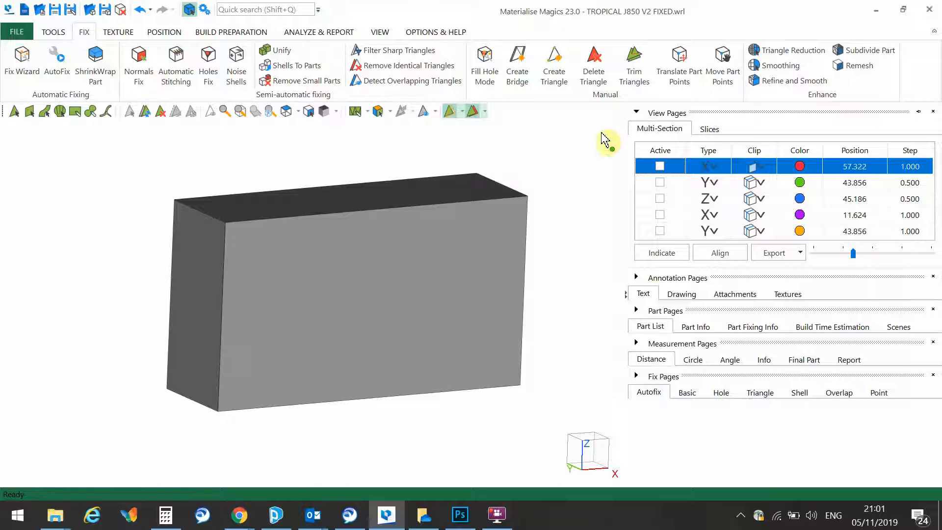
left_click(638, 279)
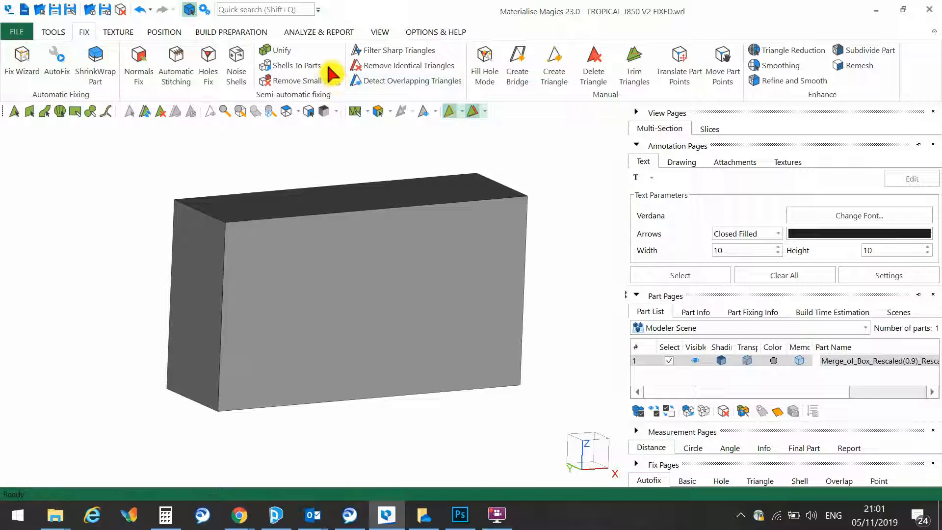
Step: Save the selected merged part as a VRML file named Tropical SSYS in the India Rules folder on the Desktop
left_click(16, 35)
left_click(27, 114)
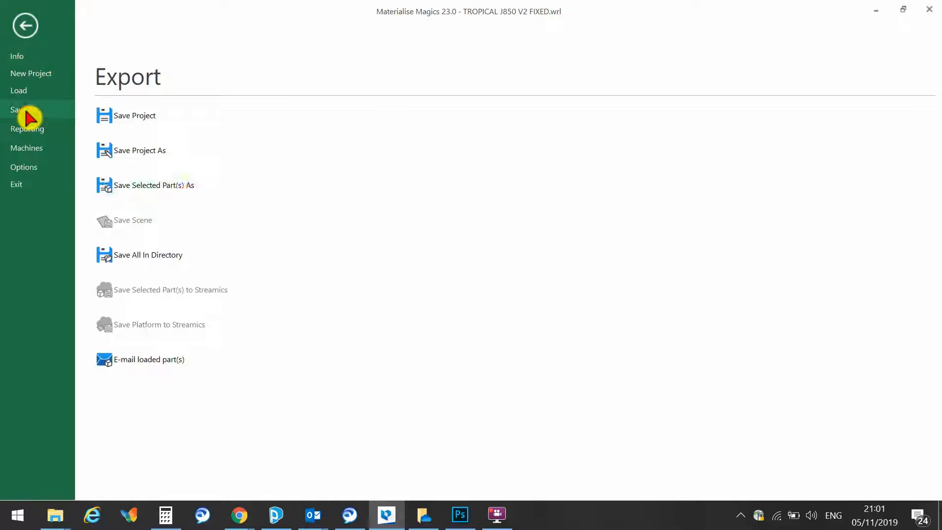
left_click(186, 185)
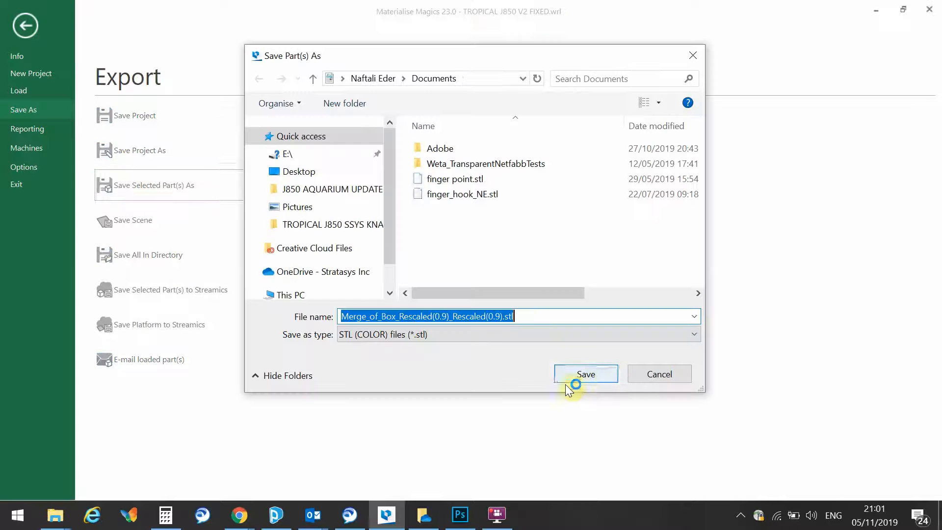
left_click(697, 335)
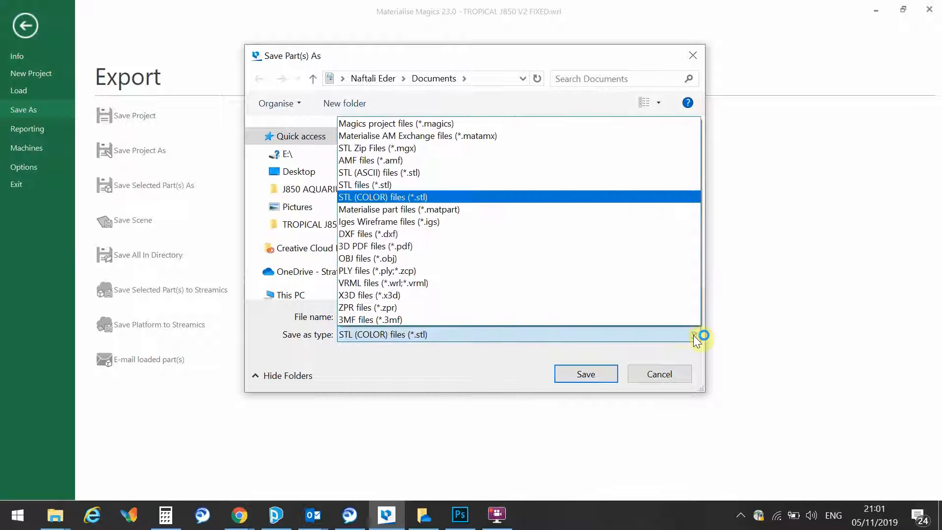
left_click(630, 283)
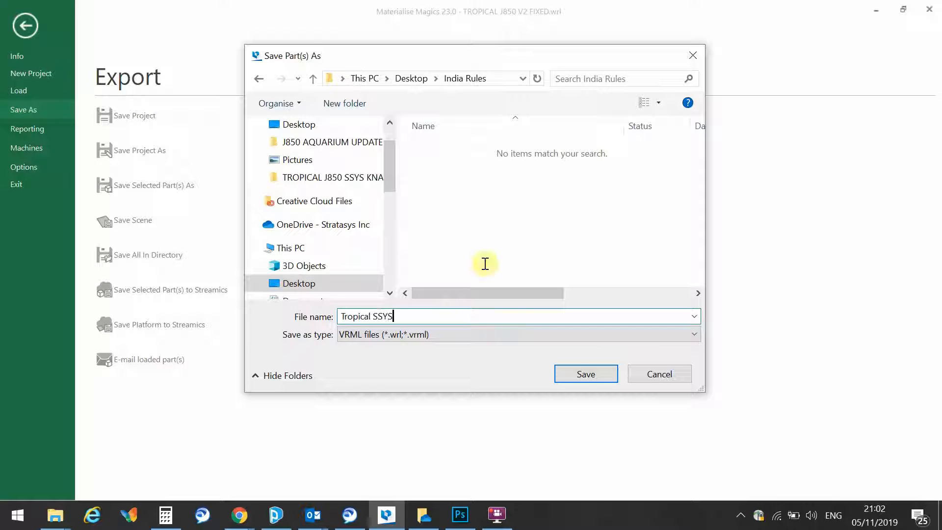
left_click(572, 374)
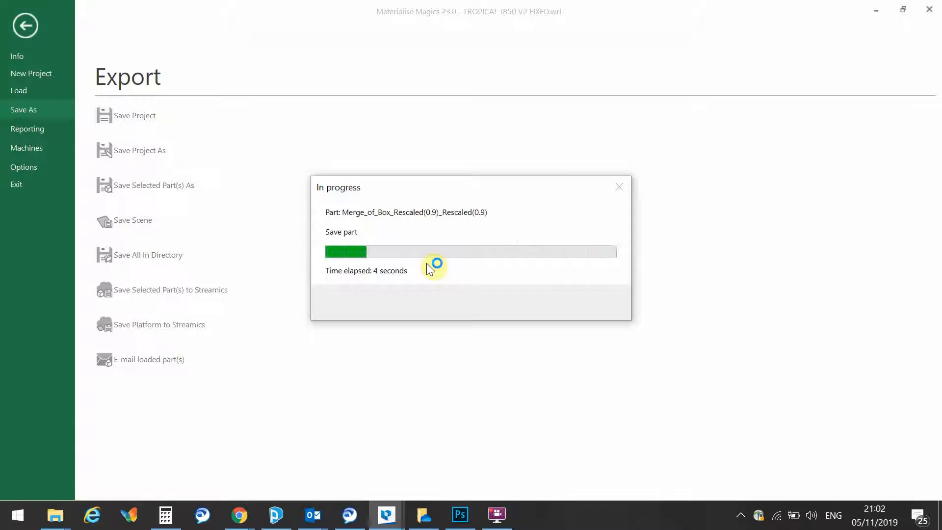
left_click(391, 335)
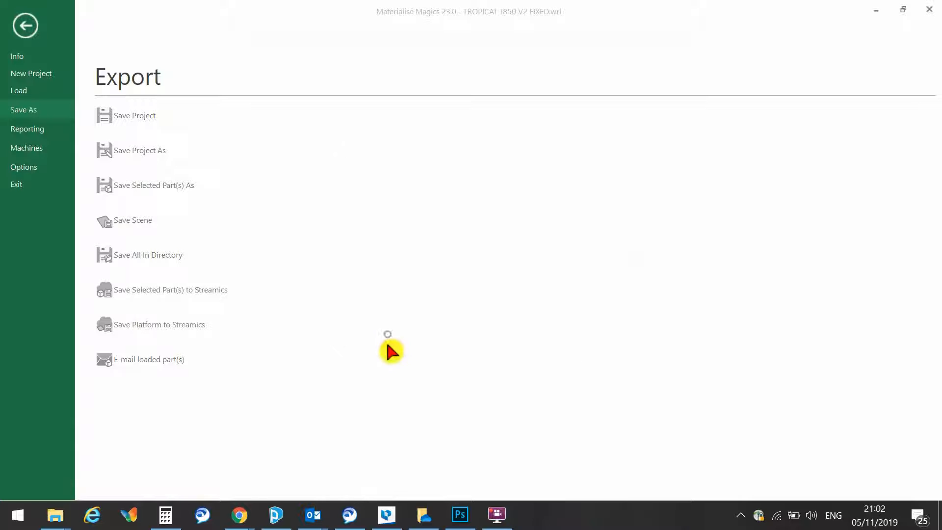
Step: Switch to File Explorer, check the exported model and texture files in the India Rules folder, and put that window away
mouse_move(64, 519)
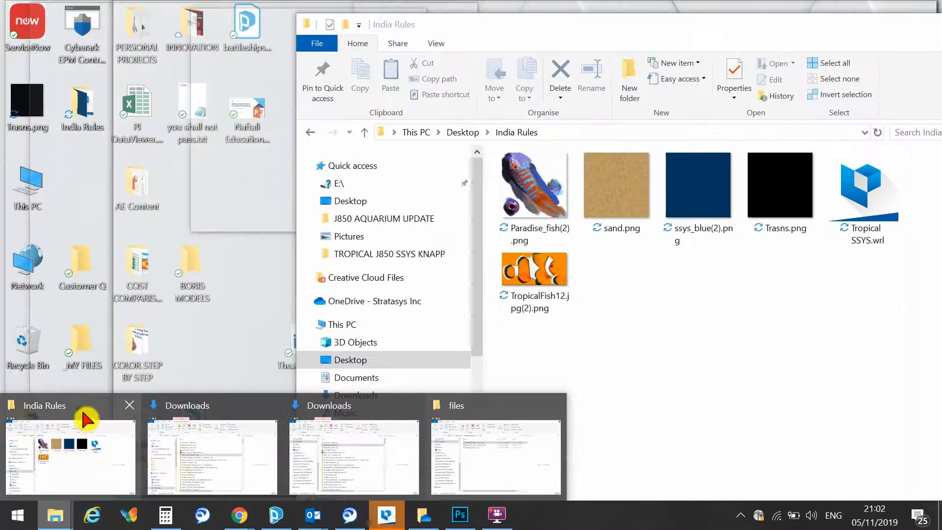
left_click(85, 420)
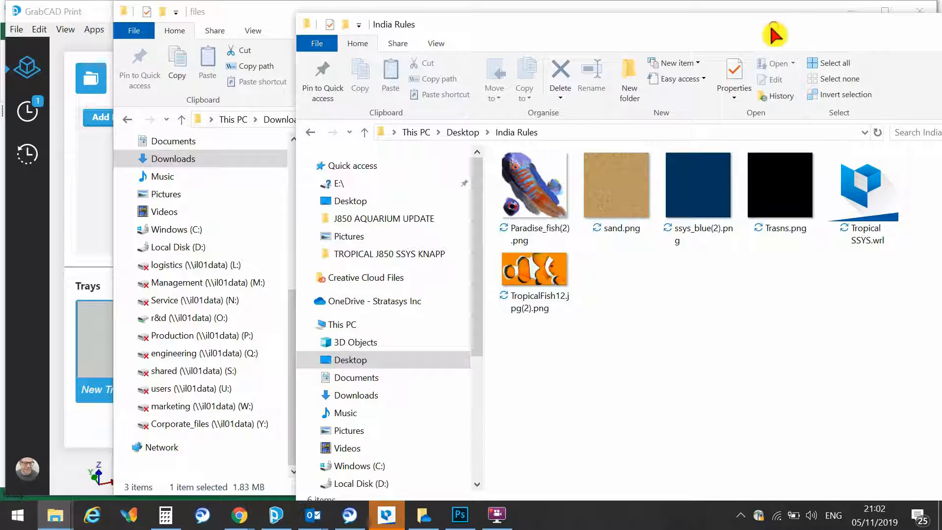
left_click_drag(775, 34, 510, 69)
left_click(848, 66)
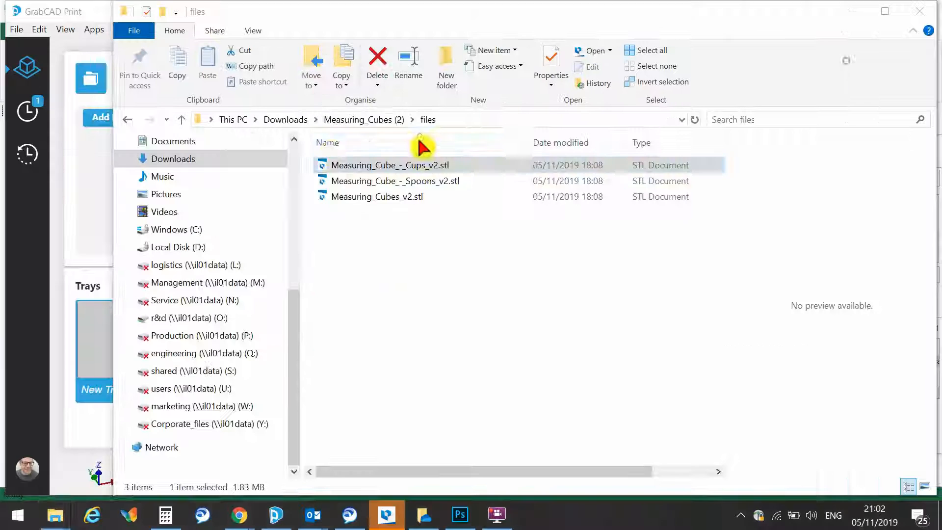
Step: Switch to GrabCAD Print, add Tropical SSYS.wrl from the Desktop's India Rules folder, and view the model on the tray
left_click(77, 177)
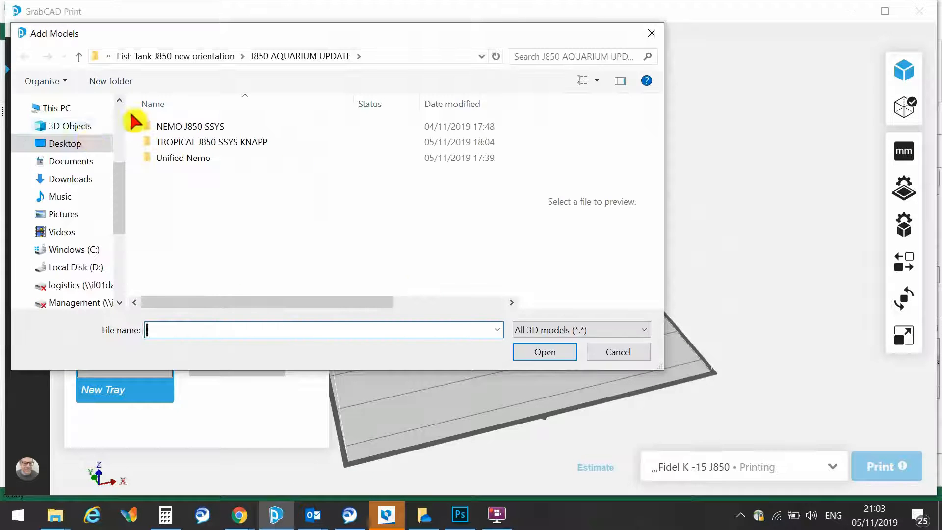
left_click(73, 145)
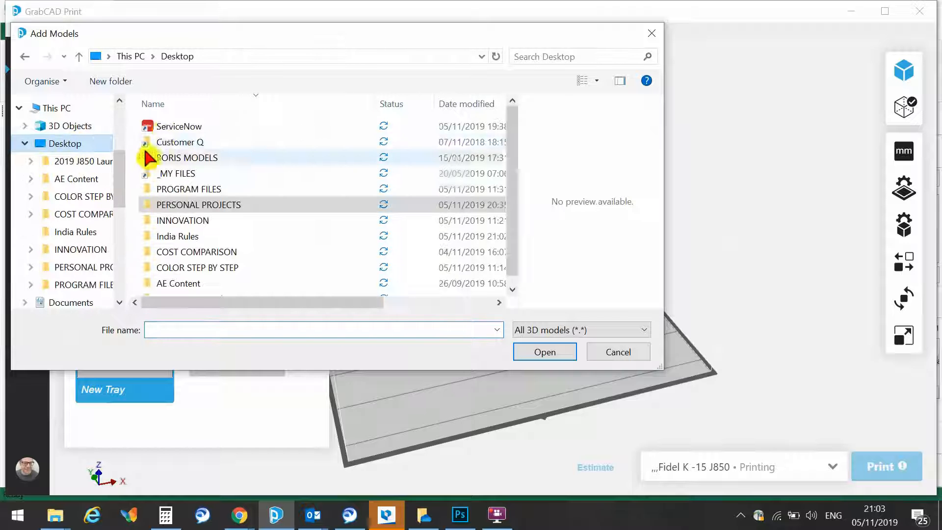
scroll(210, 150, "down", 1)
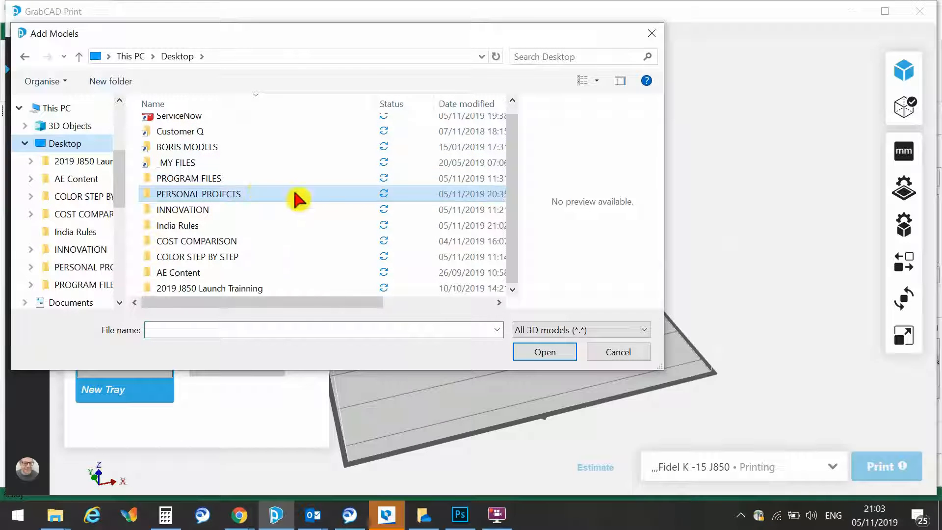
left_click(207, 229)
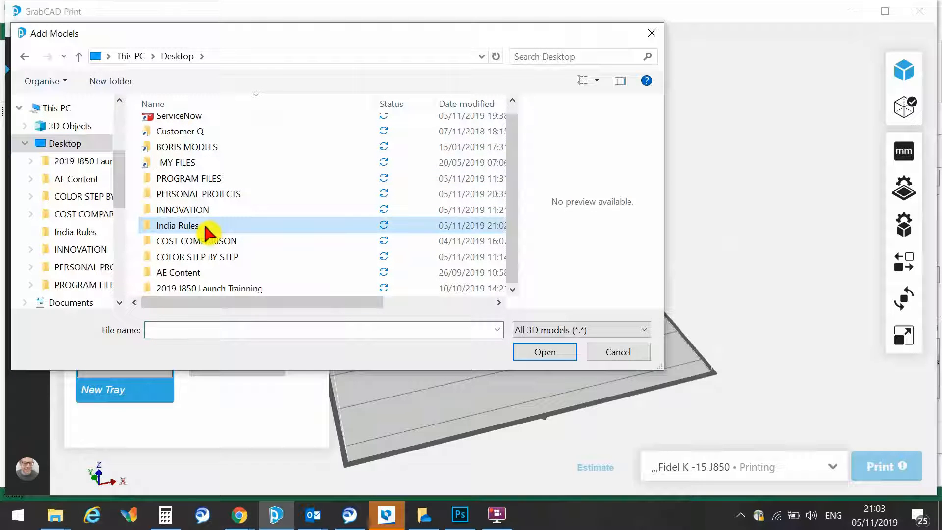
left_click(181, 227)
double_click(150, 229)
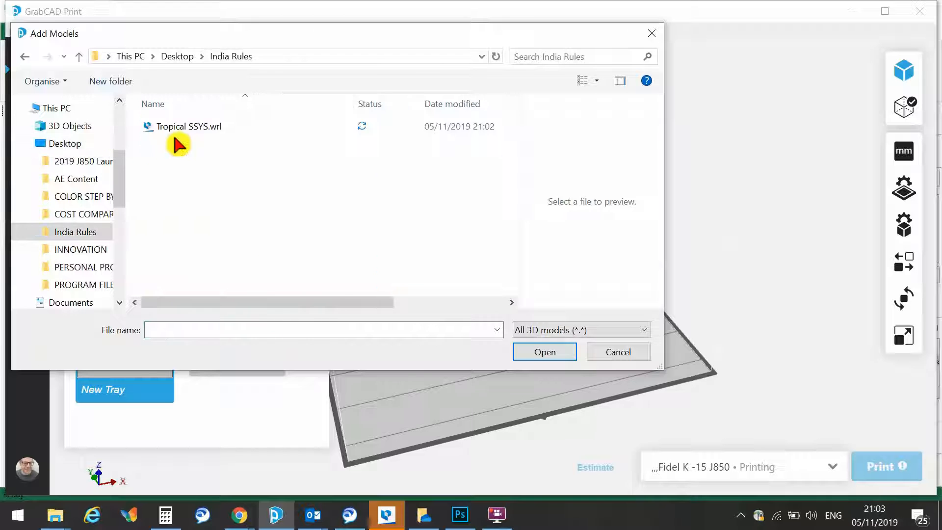
double_click(177, 134)
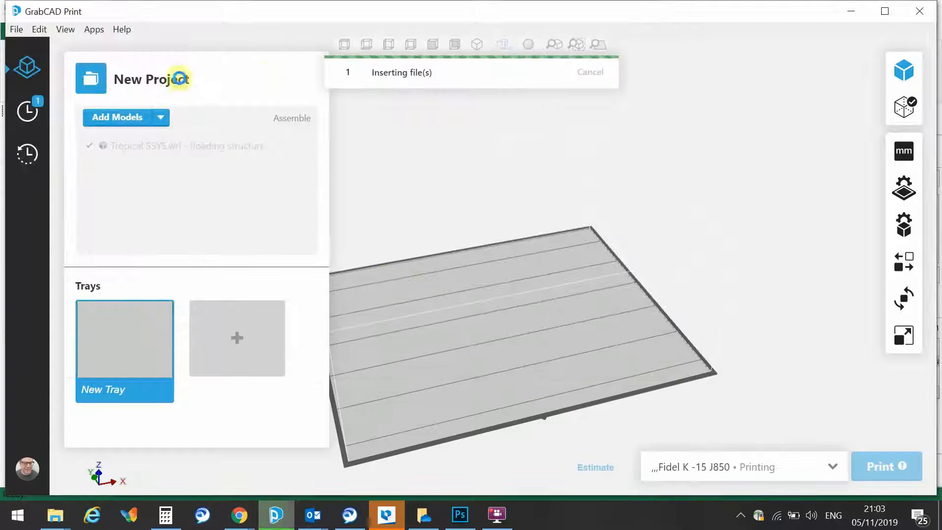
scroll(334, 299, "up", 4)
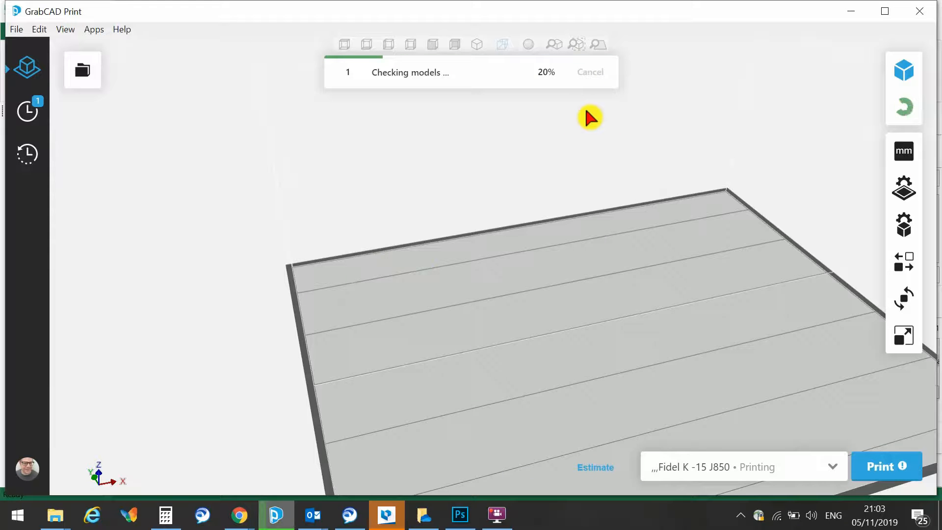
scroll(388, 274, "up", 2)
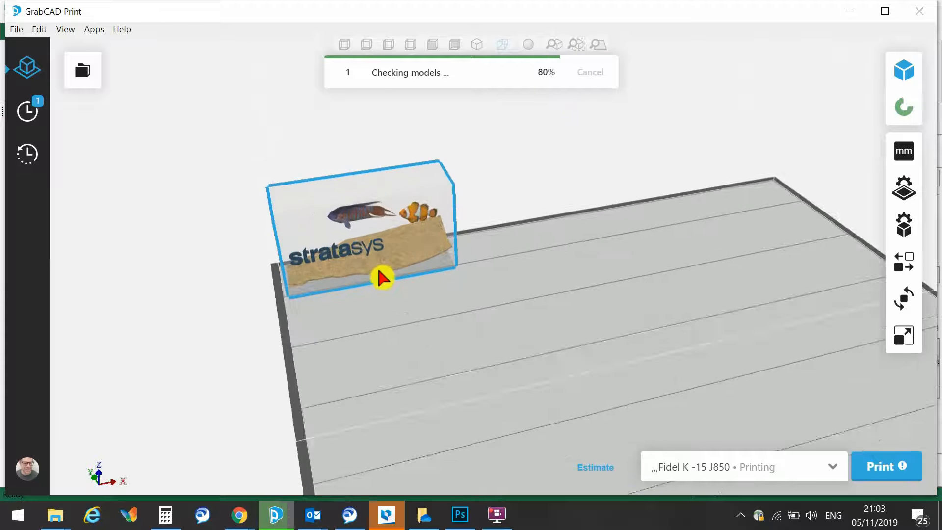
scroll(379, 272, "up", 2)
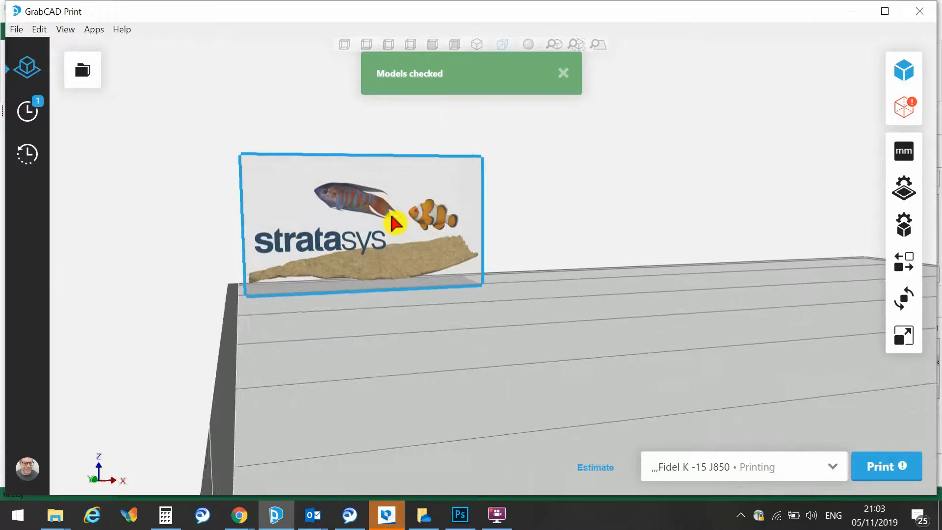